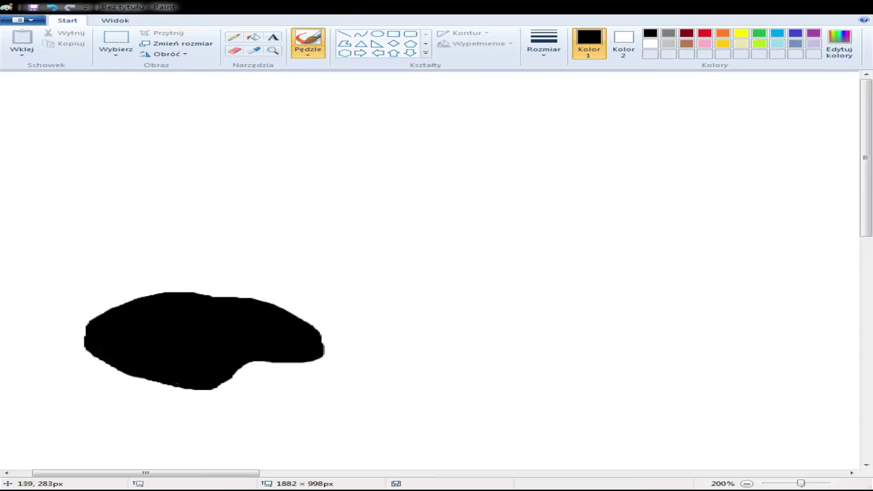
Step: Draw the top outline of the snout extending back from the nose with a short curve and a gently rising straight line
left_click(361, 33)
left_click_drag(293, 316, 461, 324)
left_click_drag(213, 473, 269, 476)
left_click(344, 34)
left_click_drag(243, 325, 621, 277)
left_click(273, 51)
right_click(326, 443)
right_click(109, 111)
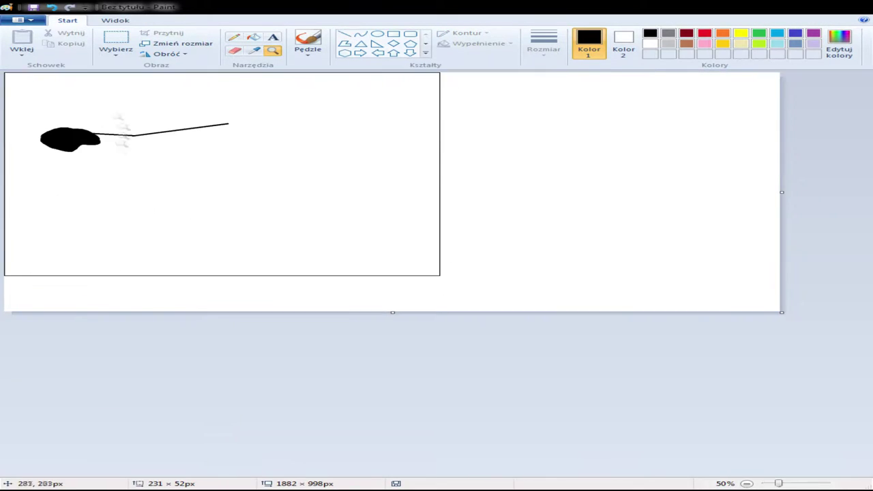
Step: Draw the rounded front of the muzzle as a curve from under the nose down and back to the mouth
left_click(132, 174)
left_click(361, 35)
left_click_drag(95, 220, 220, 330)
mouse_move(95, 300)
left_mouse_down()
mouse_move(90, 315)
mouse_move(111, 294)
mouse_move(92, 305)
left_mouse_up()
left_click(361, 294)
Step: Draw the mouth as a nearly horizontal line continuing from the muzzle curve, ending in a downward-bending curve
left_click(343, 34)
mouse_move(220, 330)
left_mouse_down()
mouse_move(335, 340)
mouse_move(452, 335)
mouse_move(438, 336)
mouse_move(556, 368)
left_mouse_up()
left_click(361, 34)
left_click_drag(497, 352, 502, 339)
Step: Thicken the straight mouth line and paint a heavy black stroke over its curved end with the eraser, using black as its colour
left_click(344, 34)
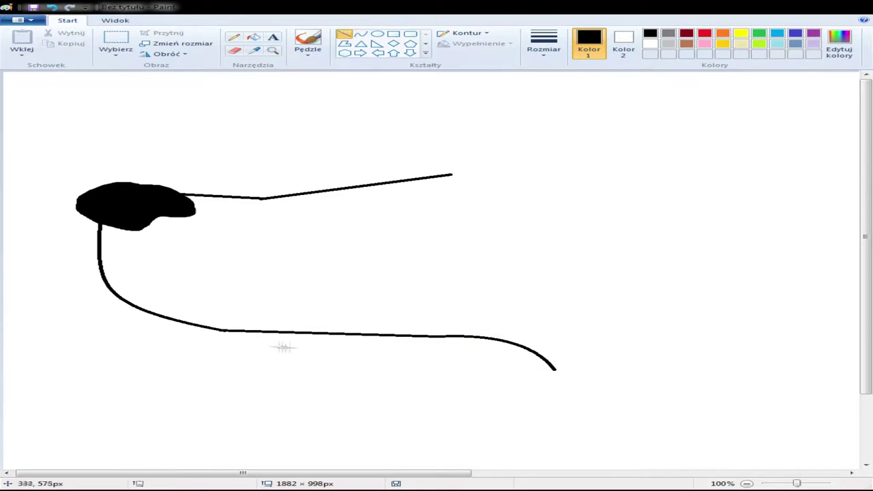
mouse_move(222, 330)
left_mouse_down()
mouse_move(555, 369)
mouse_move(411, 335)
mouse_move(531, 353)
mouse_move(478, 351)
left_mouse_up()
left_click(234, 50)
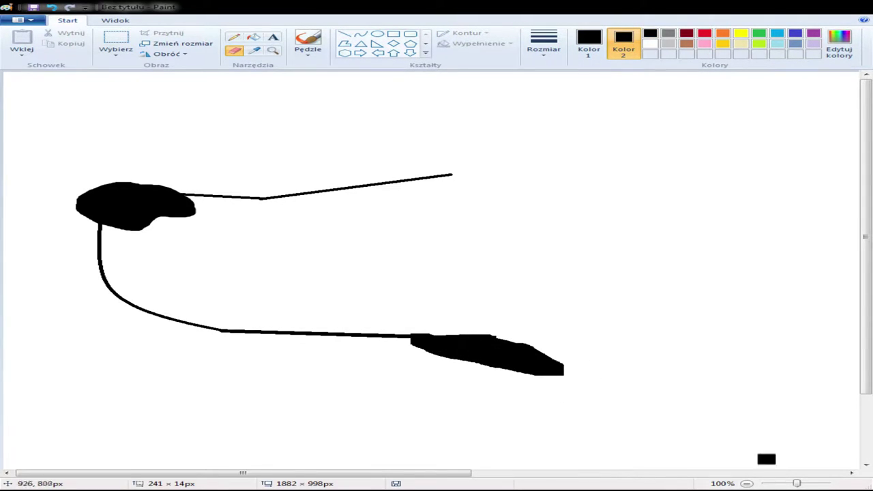
left_click(51, 7)
mouse_move(418, 338)
left_mouse_down()
mouse_move(492, 338)
mouse_move(555, 369)
left_mouse_up()
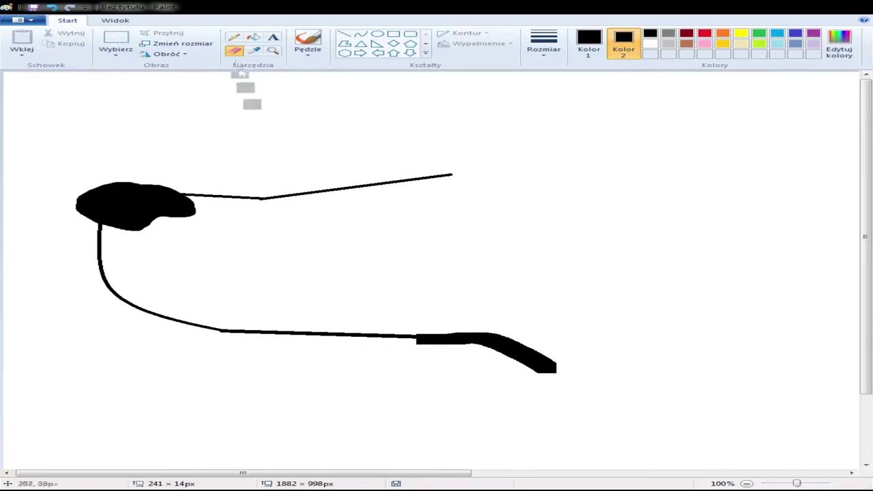
Step: Draw a jagged fur tuft below the front of the mouth line, mixing straight lines and curves for the spikes
left_click(360, 33)
mouse_move(220, 333)
left_mouse_down()
mouse_move(181, 347)
mouse_move(229, 340)
mouse_move(189, 348)
mouse_move(203, 379)
mouse_move(209, 384)
mouse_move(225, 369)
mouse_move(273, 409)
left_mouse_up()
left_click(344, 34)
left_click(361, 34)
mouse_move(228, 384)
left_mouse_down()
mouse_move(237, 401)
mouse_move(255, 367)
mouse_move(285, 376)
mouse_move(272, 359)
left_mouse_up()
left_click(344, 35)
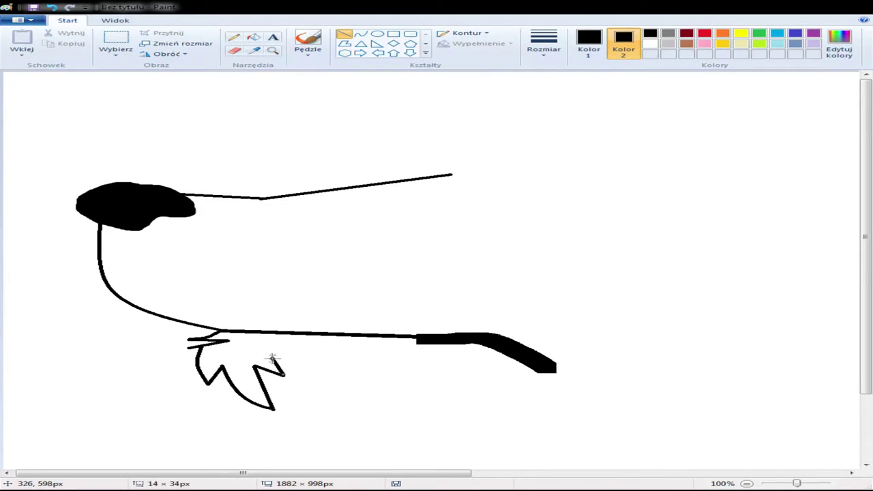
Step: Draw the lower jaw as a curve running back from the chin tuft, with a throat curve branching downward from it
left_click(361, 33)
left_click_drag(268, 391, 505, 428)
mouse_move(404, 412)
left_mouse_down()
mouse_move(404, 406)
mouse_move(430, 427)
left_mouse_up()
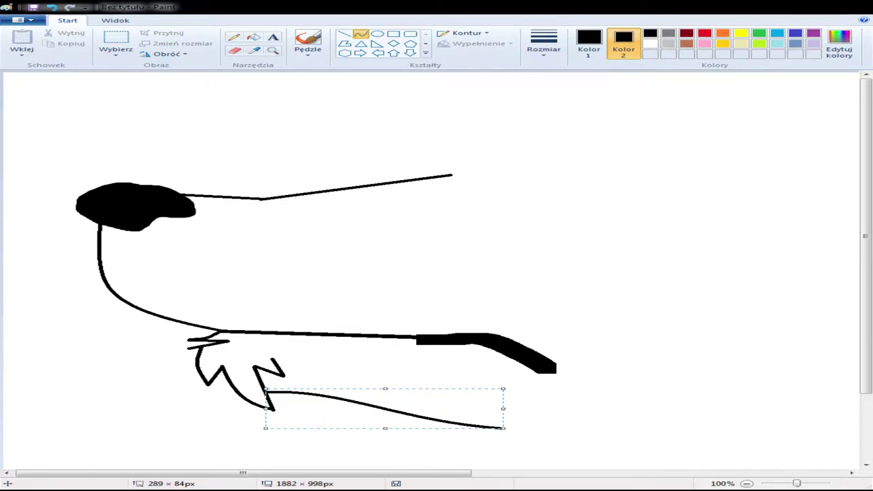
left_click(146, 291)
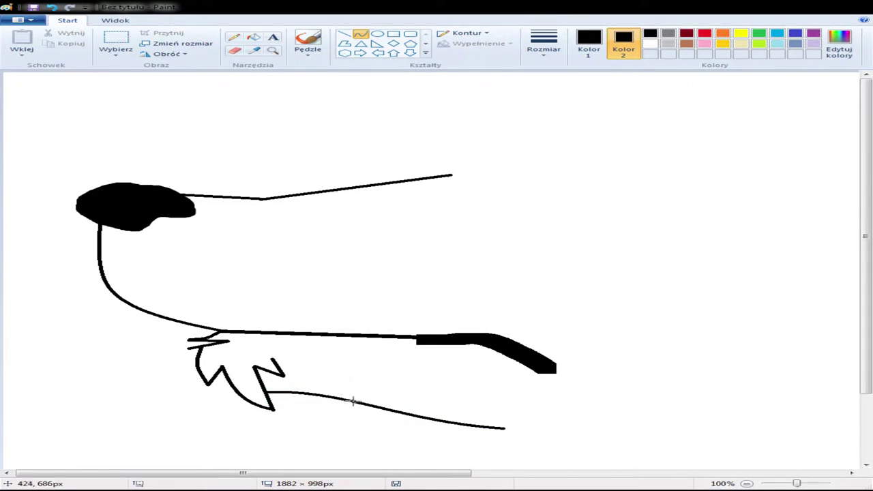
left_click_drag(356, 402, 407, 431)
mouse_move(386, 381)
left_mouse_down()
mouse_move(395, 374)
mouse_move(417, 398)
left_mouse_up()
Step: Move the whole drawing slightly lower on the canvas and fill the vacated strip with white
left_click(273, 50)
right_click(266, 130)
left_click(116, 41)
left_click_drag(15, 86, 415, 311)
left_click_drag(250, 216, 249, 231)
left_click(253, 37)
left_click(650, 43)
left_click(408, 94)
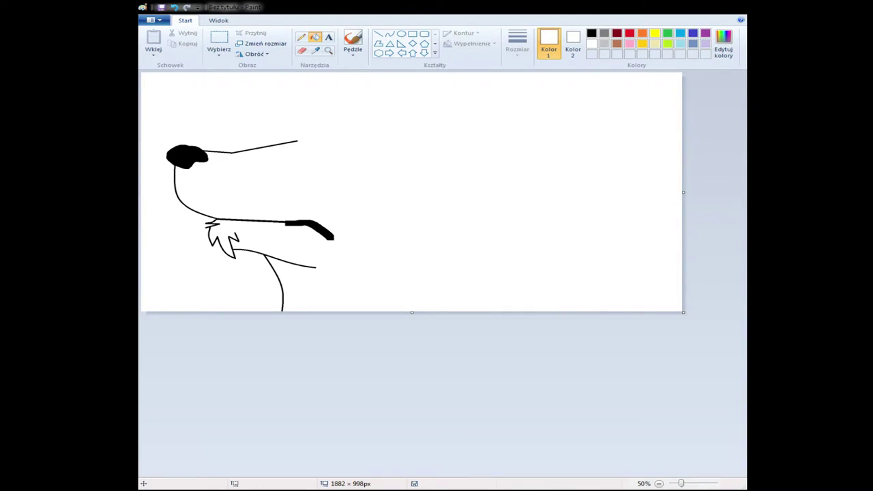
Step: Draw the lower cheek behind the mouth as a black curve sweeping backward and up
left_click(328, 49)
left_click(456, 212)
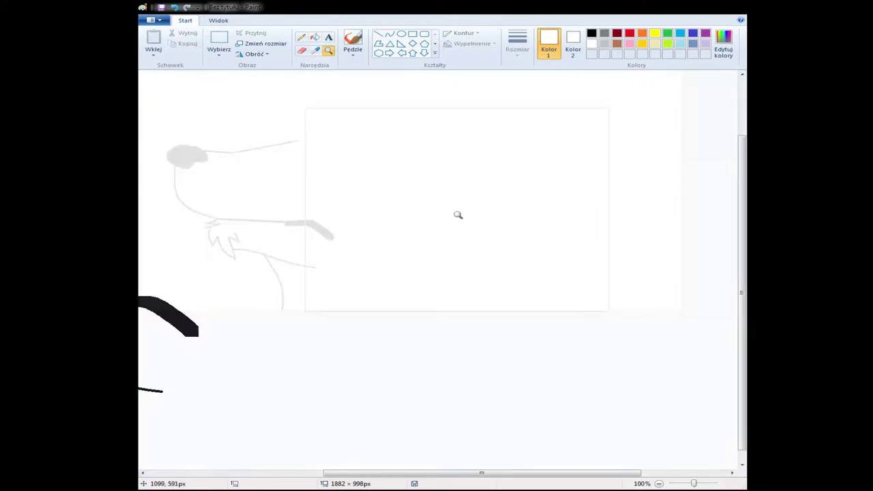
mouse_move(399, 473)
left_mouse_down()
mouse_move(269, 468)
mouse_move(385, 475)
left_mouse_up()
left_click(378, 33)
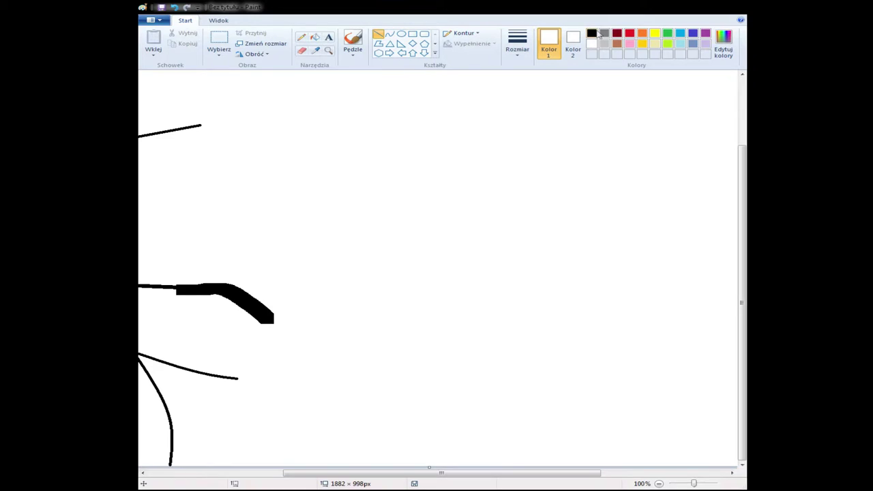
left_click(592, 33)
left_click(390, 33)
left_click_drag(378, 385, 526, 309)
left_click_drag(452, 348, 533, 382)
left_click_drag(538, 258, 502, 244)
key("ctrl+z")
left_click_drag(527, 309, 472, 249)
mouse_move(488, 255)
left_mouse_down()
mouse_move(509, 241)
mouse_move(503, 252)
left_mouse_up()
key("ctrl+z")
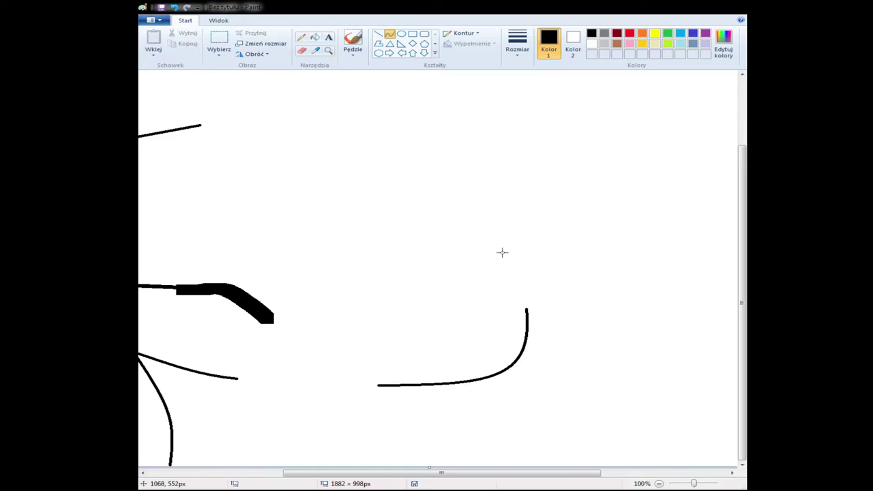
left_click_drag(528, 309, 479, 250)
left_click_drag(492, 248, 501, 242)
left_click_drag(536, 266, 517, 251)
left_click(578, 211)
left_click(175, 8)
mouse_move(526, 310)
left_mouse_down()
mouse_move(490, 227)
mouse_move(523, 225)
mouse_move(498, 226)
left_mouse_up()
left_click(545, 180)
left_click(382, 37)
left_click(175, 8)
left_click(174, 7)
left_click(175, 7)
Step: Continue the cheek outline upward from the lower curve with a rounded edge, a short notch and a curved bump toward the face
left_click(390, 34)
mouse_move(527, 309)
left_mouse_down()
mouse_move(429, 232)
mouse_move(468, 237)
mouse_move(493, 265)
left_mouse_up()
left_click(497, 189)
left_click(378, 33)
mouse_move(430, 234)
left_mouse_down()
mouse_move(457, 230)
mouse_move(329, 168)
mouse_move(310, 185)
mouse_move(357, 194)
left_mouse_up()
left_click(390, 32)
mouse_move(385, 194)
left_mouse_down()
mouse_move(412, 187)
mouse_move(297, 169)
mouse_move(237, 123)
mouse_move(241, 146)
mouse_move(266, 162)
left_mouse_up()
left_click(387, 159)
Step: Extend the upper cheek outline with short lines and curves until it meets the back end of the snout line
left_click(378, 33)
left_click(389, 32)
left_click(307, 136)
left_click(378, 33)
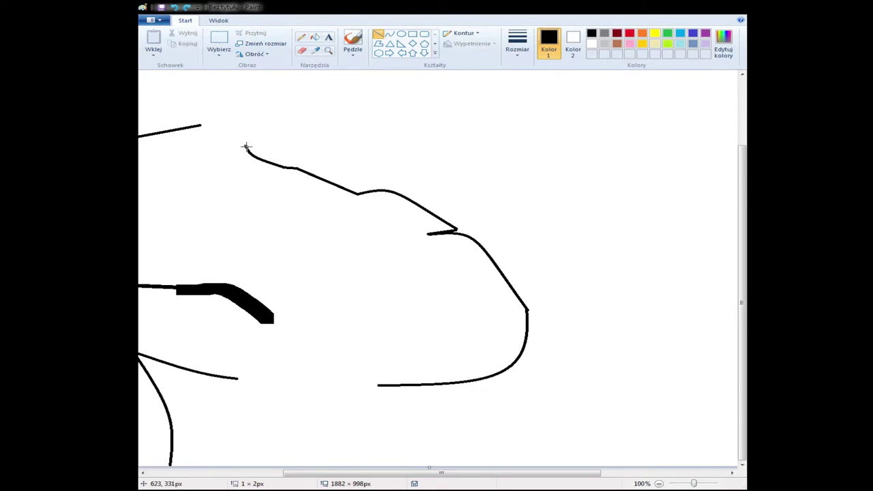
left_click_drag(219, 129, 218, 129)
Step: Draw a brow curve rising from the back end of the snout line toward the forehead
mouse_move(361, 474)
left_mouse_down()
mouse_move(253, 482)
mouse_move(281, 479)
left_mouse_up()
left_click(415, 169)
mouse_move(369, 129)
left_mouse_down()
mouse_move(362, 119)
mouse_move(435, 68)
left_mouse_up()
left_click(390, 33)
left_click_drag(405, 95, 400, 111)
left_click(400, 111)
left_click(488, 137)
scroll(489, 137, "up", 3)
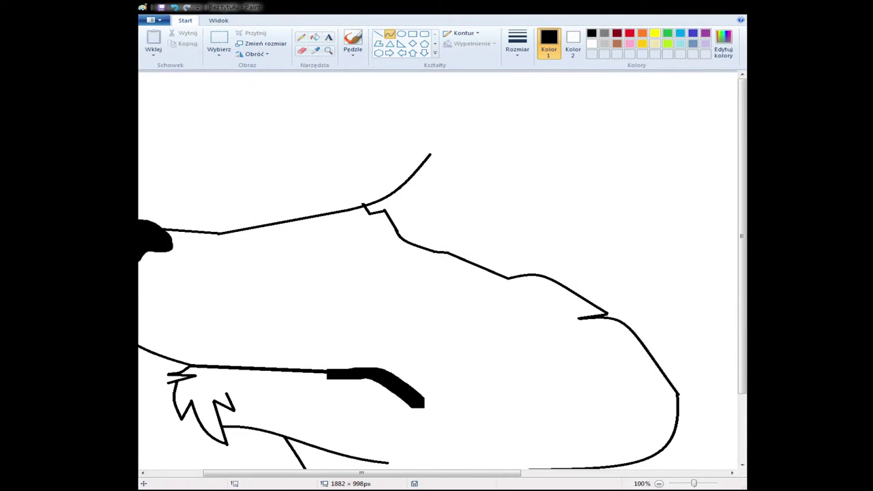
Step: Draw the forehead as a straight rising line from the brow, ending in a small hooked curve for the first hair tuft
left_click(378, 33)
mouse_move(429, 154)
left_mouse_down()
mouse_move(582, 111)
mouse_move(563, 92)
left_mouse_up()
left_click(390, 34)
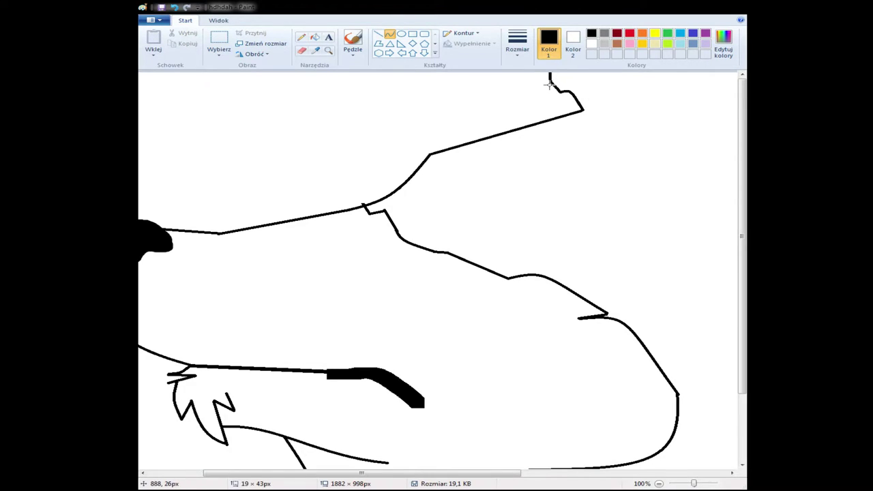
left_click(390, 34)
left_click_drag(550, 73, 598, 110)
scroll(592, 105, "right", 5)
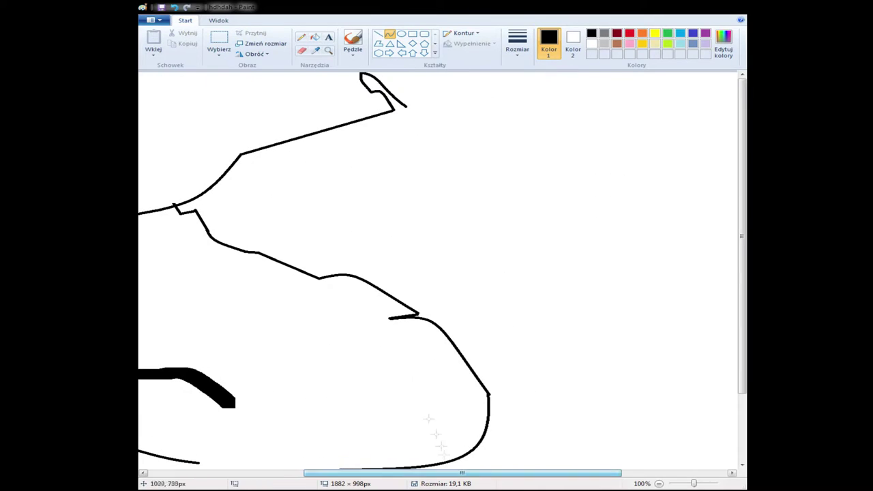
left_click_drag(406, 105, 407, 79)
scroll(457, 84, "down", 3)
scroll(456, 83, "up", 3)
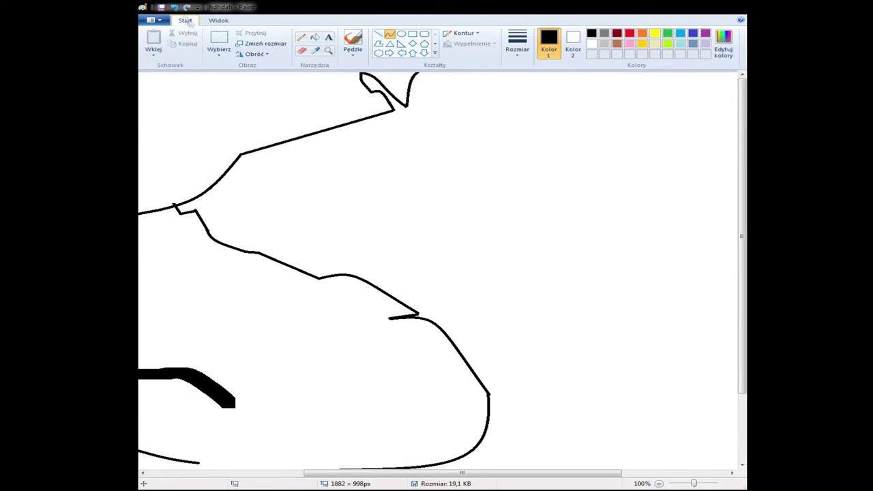
triple_click(175, 8)
Step: Extend the canvas downward to a height of 1290 px and move the whole drawing lower to free space above the head
left_click(329, 51)
right_click(361, 208)
left_click(219, 42)
mouse_move(164, 76)
left_mouse_down()
mouse_move(496, 260)
mouse_move(526, 327)
left_mouse_up()
left_click(526, 327)
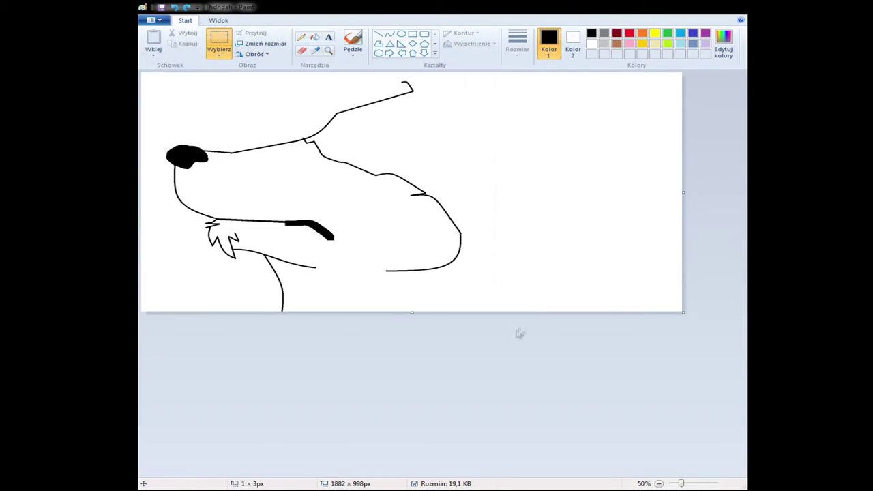
left_click_drag(411, 313, 411, 383)
mouse_move(161, 75)
left_mouse_down()
mouse_move(498, 297)
mouse_move(512, 321)
left_mouse_up()
left_click_drag(412, 259, 404, 290)
left_click(552, 144)
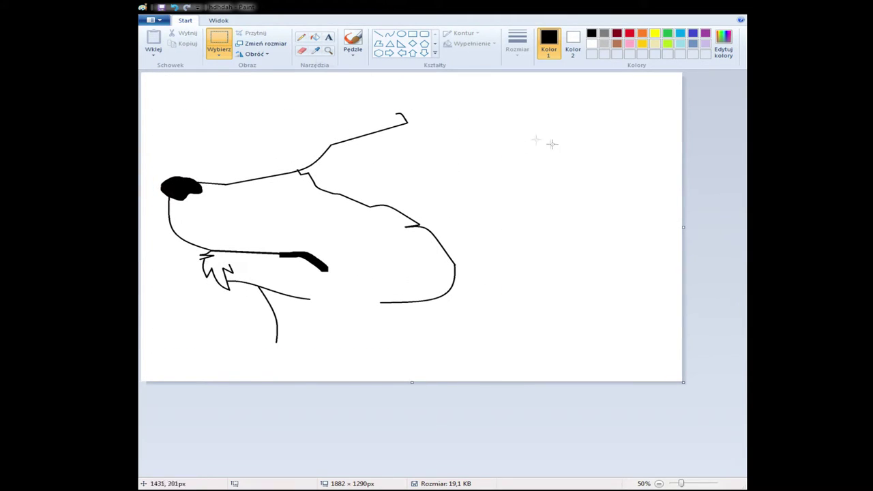
Step: Draw two upright curved hair spikes on top of the head, starting from the small hook at the forehead
left_click(390, 33)
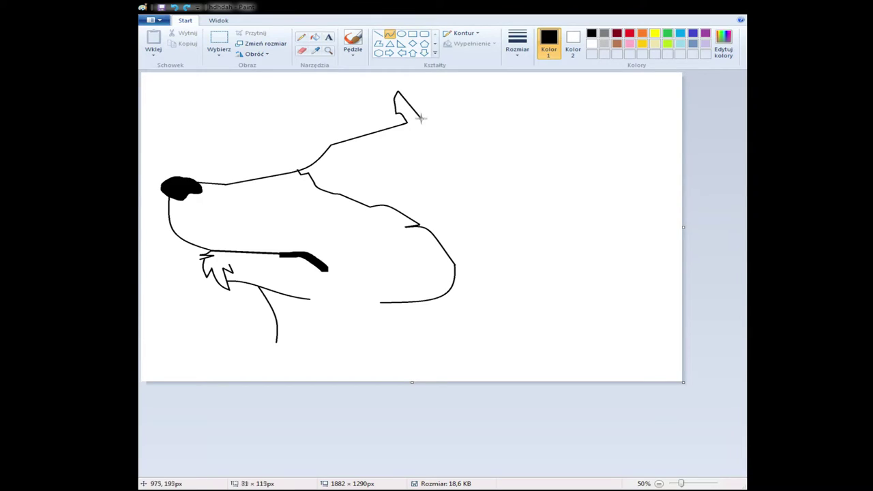
left_click(423, 106)
left_click_drag(424, 120, 423, 123)
left_click(509, 137)
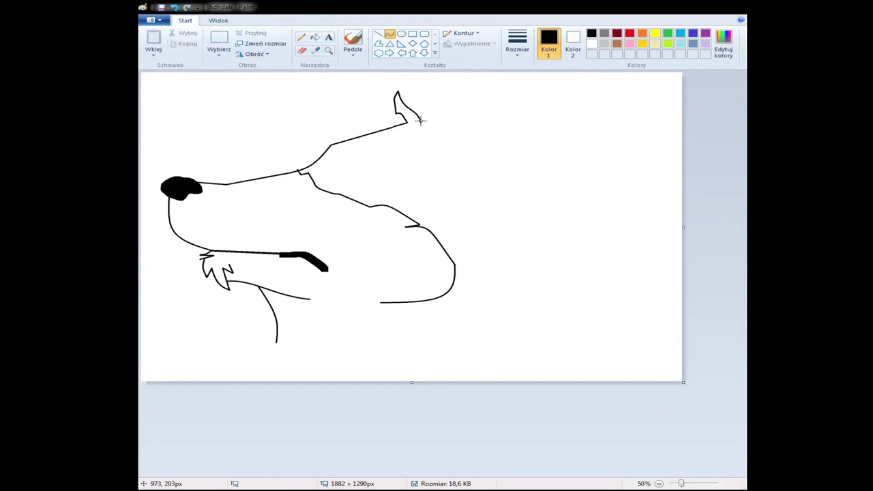
left_click(429, 83)
left_click(463, 86)
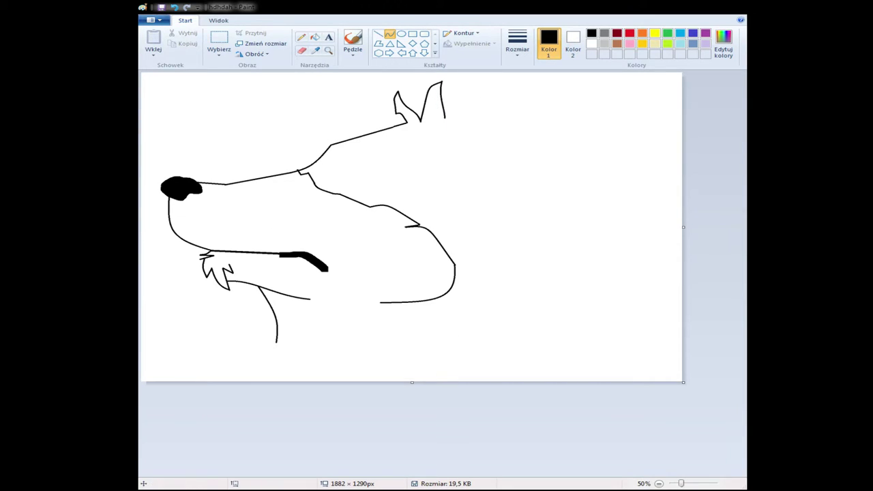
Step: Add two curved hair spikes pointing backward behind the upright ones on top of the head
mouse_move(445, 118)
left_mouse_down()
mouse_move(526, 86)
mouse_move(462, 86)
mouse_move(489, 102)
mouse_move(478, 119)
mouse_move(508, 99)
left_mouse_up()
mouse_move(490, 107)
left_mouse_down()
mouse_move(550, 102)
mouse_move(479, 111)
left_mouse_up()
left_click(534, 126)
left_click_drag(550, 102, 508, 122)
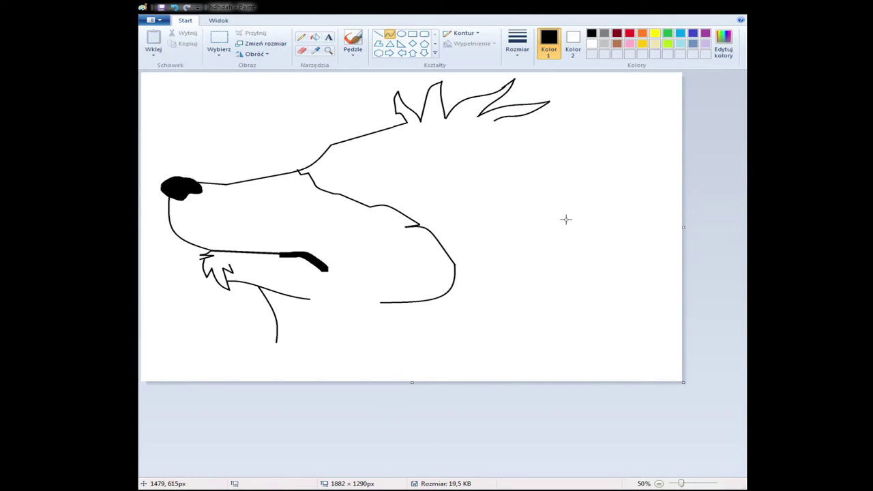
Step: Draw a long straight line sloping down and back from the last hair spike, and widen the canvas to 2046 px
left_click(378, 33)
left_click_drag(494, 121, 654, 164)
left_click_drag(684, 228, 730, 240)
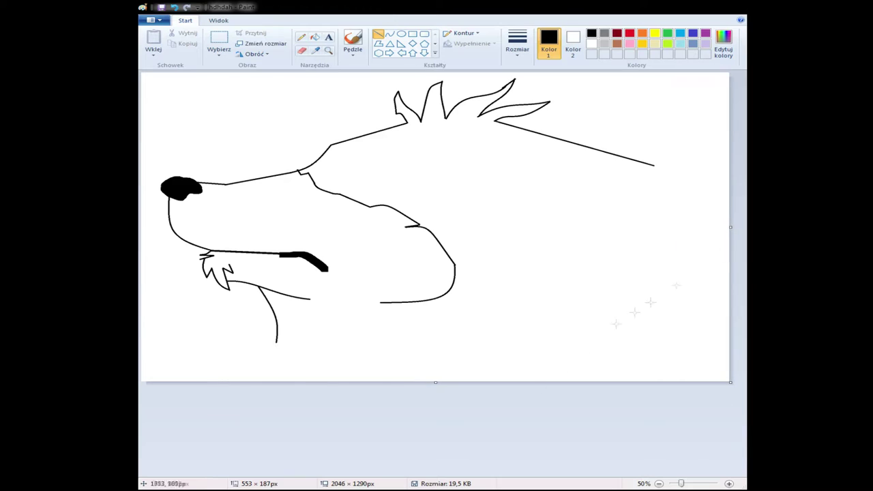
Step: Bend the rear end of the long sloping line into a curve running steeply downward
mouse_move(654, 165)
left_mouse_down()
mouse_move(678, 173)
mouse_move(696, 267)
left_mouse_up()
left_click(392, 39)
mouse_move(691, 218)
left_mouse_down()
mouse_move(692, 185)
mouse_move(692, 204)
left_mouse_up()
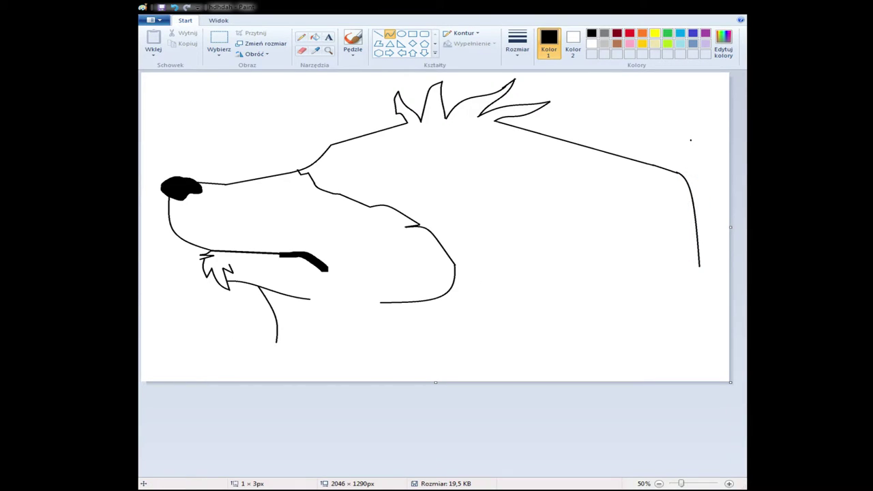
left_click_drag(690, 140, 712, 249)
key("ctrl+z")
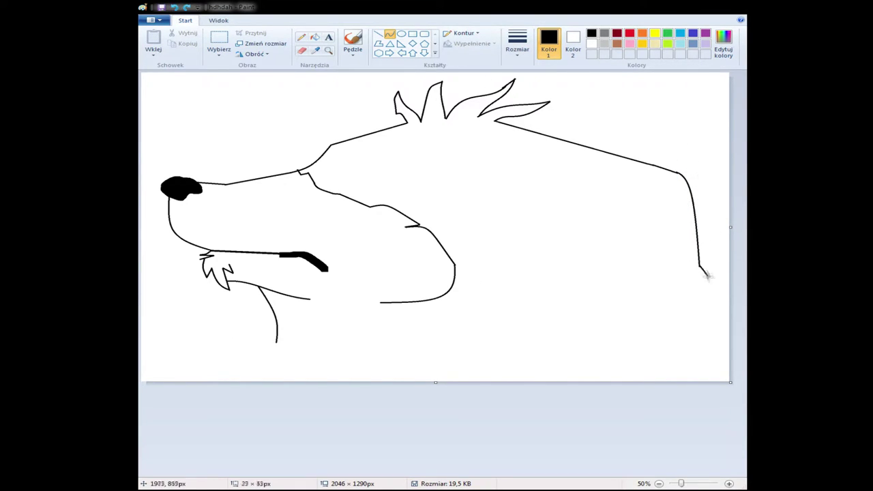
Step: Close the rear outline into a pointed tip with a curve, a short line and a curve leading back inward
mouse_move(706, 281)
left_mouse_down()
mouse_move(719, 303)
mouse_move(677, 286)
mouse_move(652, 252)
left_mouse_up()
left_click(666, 284)
left_click(175, 8)
left_click(676, 287)
left_click(377, 33)
left_click(389, 34)
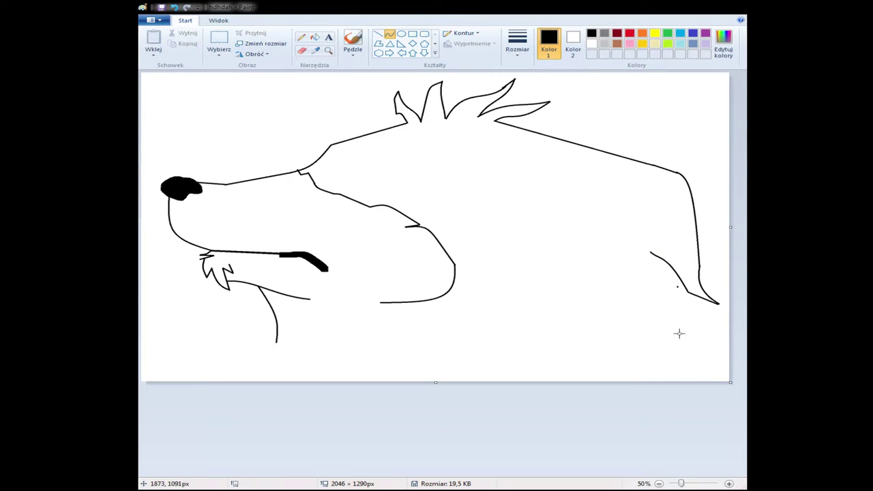
Step: Draw an inner curve above the rear tip and a second, longer downward spike whose edge leads forward as a straight line
mouse_move(615, 195)
left_mouse_down()
mouse_move(655, 262)
mouse_move(646, 257)
left_mouse_up()
left_click(645, 205)
left_click(646, 222)
left_click_drag(646, 223, 652, 223)
mouse_move(634, 257)
left_mouse_down()
mouse_move(676, 356)
mouse_move(622, 309)
mouse_move(623, 294)
mouse_move(450, 259)
mouse_move(539, 261)
left_mouse_up()
left_click(377, 33)
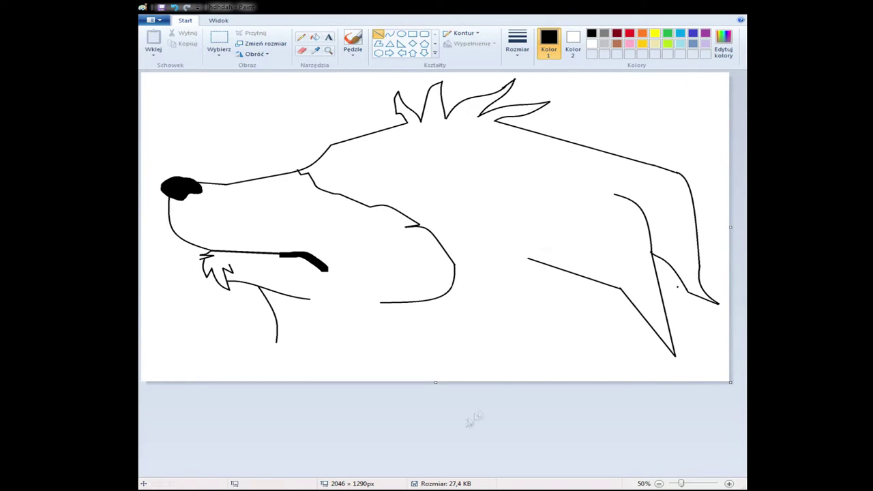
Step: Draw jagged fur spikes hanging below the straight lower line, using curves and one short straight stroke
left_click(389, 33)
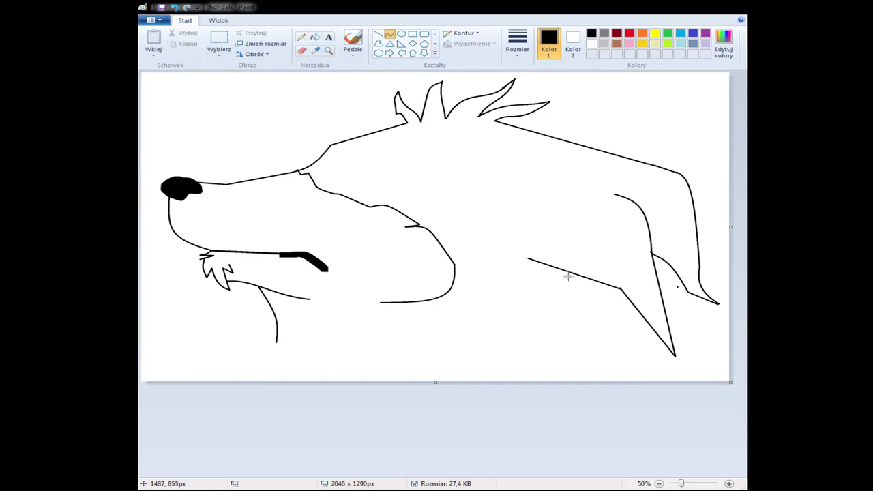
left_click_drag(550, 312, 544, 320)
left_click_drag(561, 293, 567, 301)
left_click(390, 35)
left_click(545, 293)
left_click(514, 262)
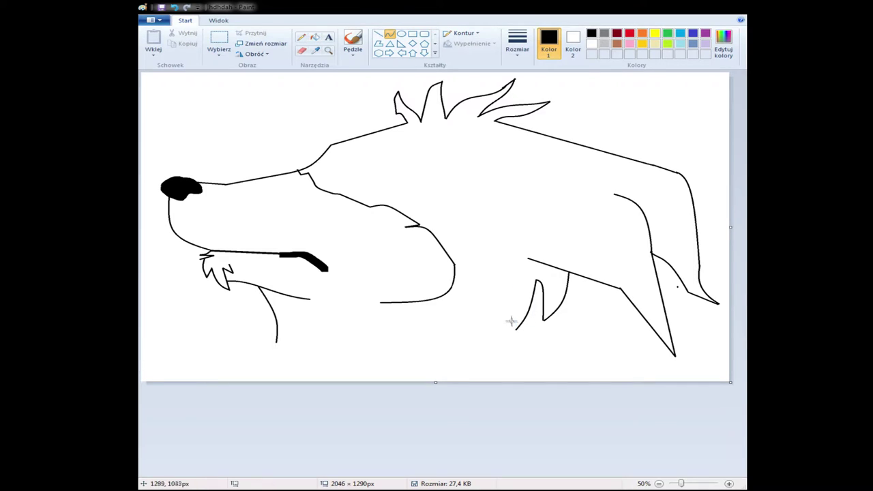
left_click(379, 33)
left_click_drag(516, 328, 520, 294)
left_click(493, 310)
left_click_drag(516, 330, 488, 349)
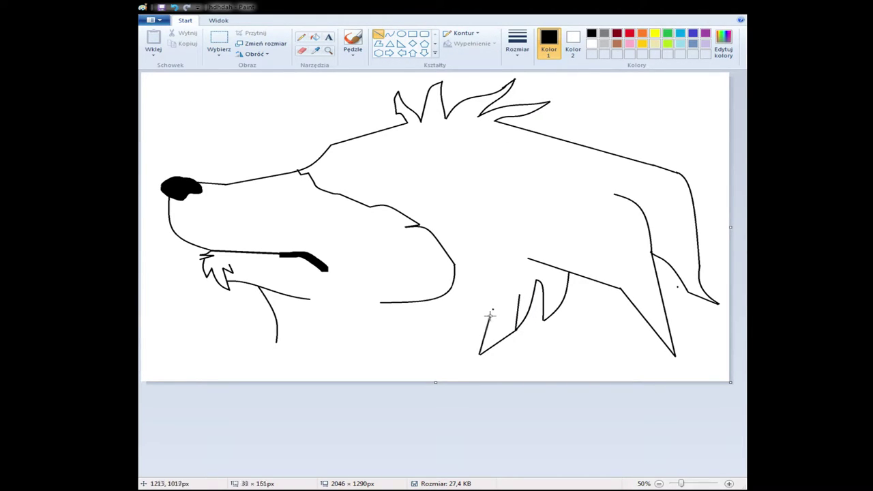
left_click(175, 7)
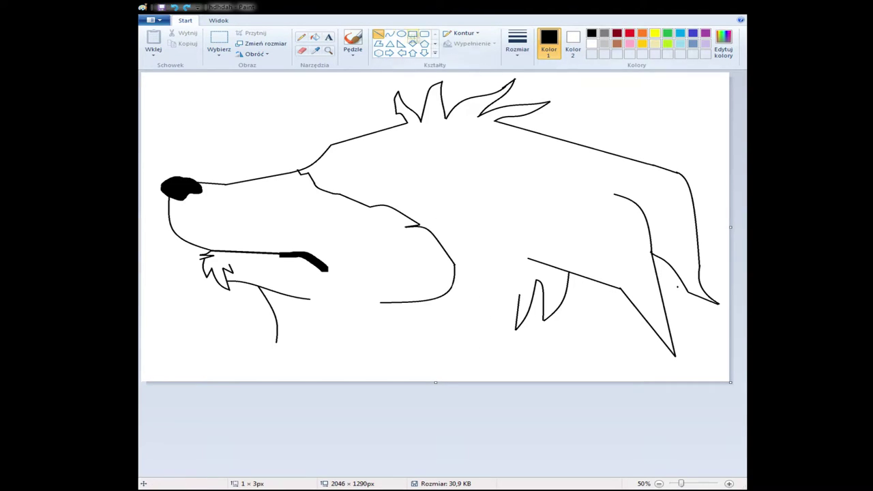
Step: Add another curved fur spike in front of the existing spikes, continuing the jagged edge toward the cheek
left_click(389, 33)
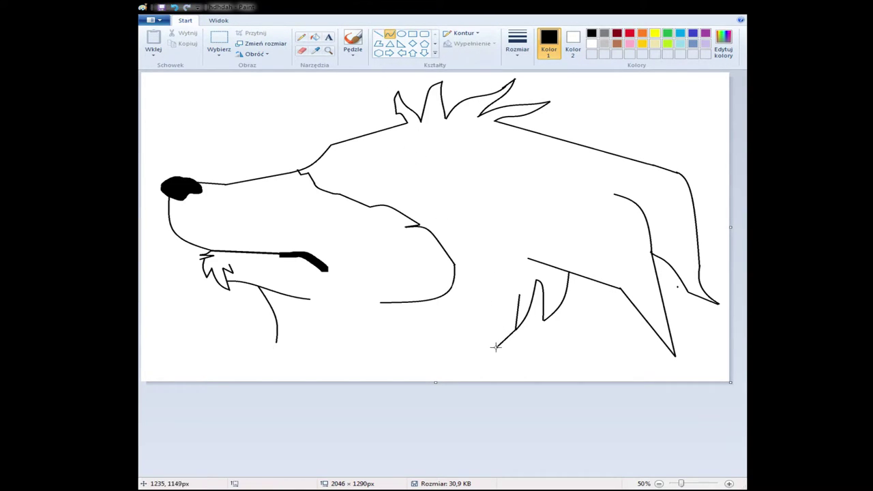
left_click(379, 33)
left_click(389, 33)
mouse_move(496, 309)
left_mouse_down()
mouse_move(470, 341)
mouse_move(484, 332)
left_mouse_up()
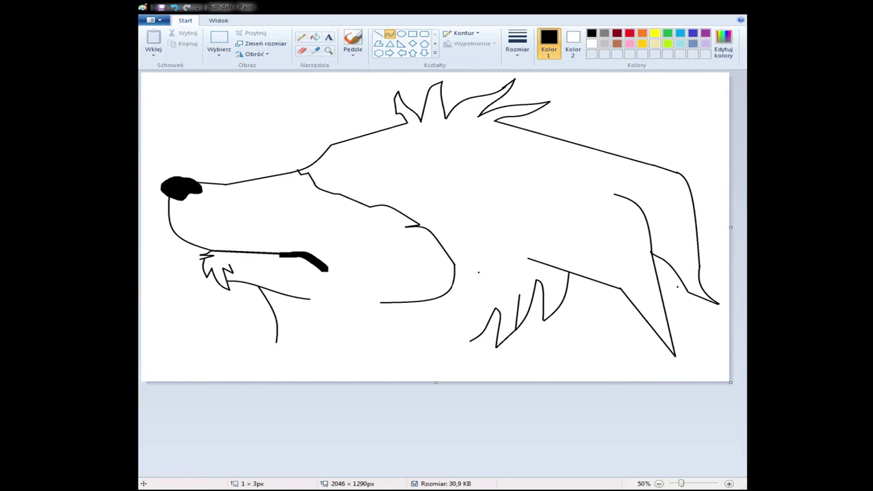
Step: Draw jagged fur spikes below the rear end of the straight lower line, using a short line and several curves
left_click(379, 36)
mouse_move(620, 290)
left_mouse_down()
mouse_move(594, 297)
mouse_move(650, 329)
left_mouse_up()
left_click(391, 36)
left_click(175, 11)
left_click_drag(596, 296, 642, 329)
mouse_move(619, 311)
left_mouse_down()
mouse_move(621, 305)
mouse_move(651, 336)
mouse_move(594, 319)
mouse_move(609, 313)
left_mouse_up()
left_click(556, 341)
Step: Extend the outline from the lowest neck spike with a straight line and a back curve reaching the canvas's lower-right corner
mouse_move(593, 336)
left_mouse_down()
mouse_move(588, 340)
mouse_move(622, 330)
mouse_move(623, 363)
mouse_move(585, 341)
mouse_move(575, 357)
mouse_move(730, 381)
mouse_move(708, 357)
mouse_move(659, 369)
mouse_move(696, 361)
left_mouse_up()
left_click(574, 355)
left_click(377, 34)
left_click(389, 34)
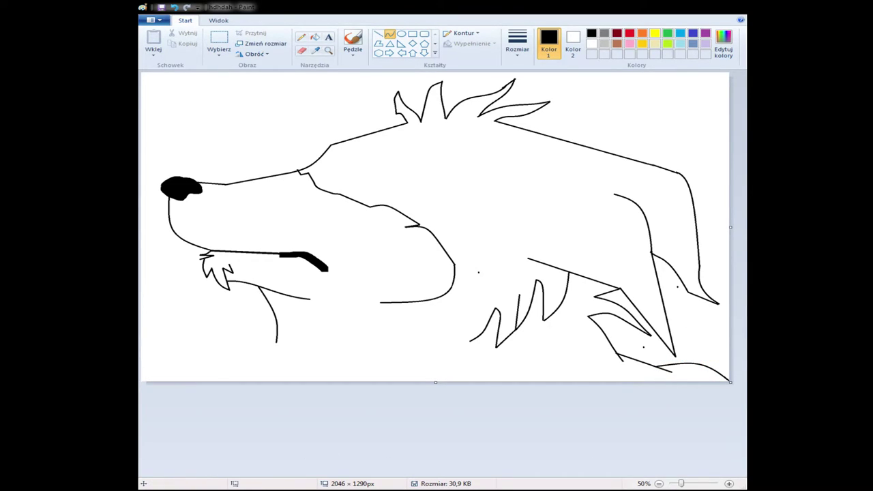
Step: Continue the ear's upper inner line forward with a straight line and curve, ending in zigzag fur strokes below the hair tuft
left_click(378, 34)
left_click_drag(614, 197, 512, 158)
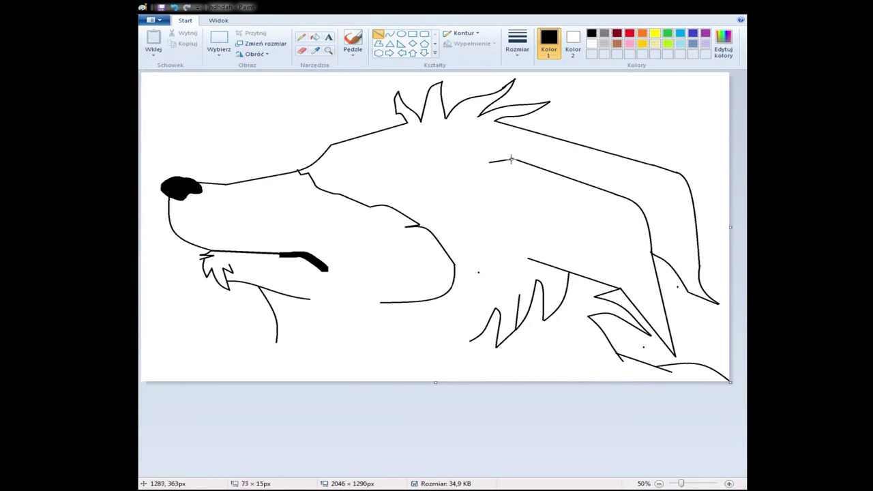
left_click(390, 33)
left_click_drag(506, 161, 481, 146)
left_click(378, 34)
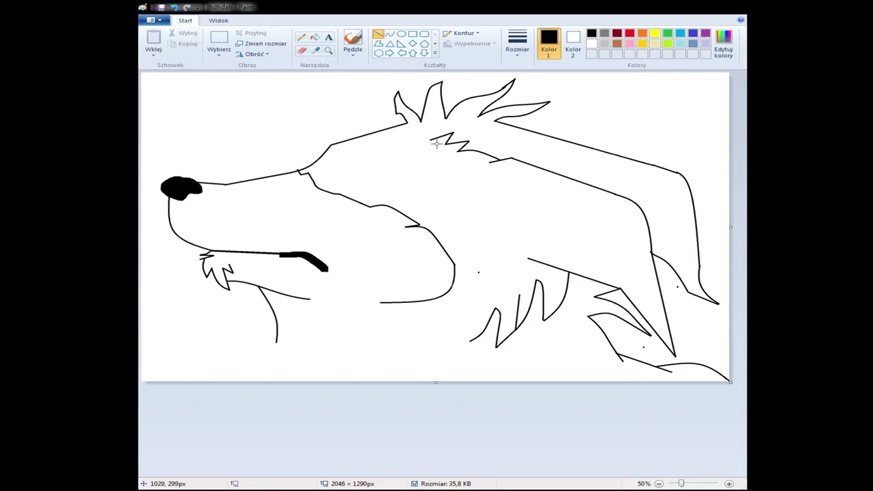
left_click_drag(431, 130, 402, 136)
left_click(398, 132)
left_click(389, 34)
left_click_drag(399, 188, 397, 175)
left_click(397, 174)
left_click(175, 8)
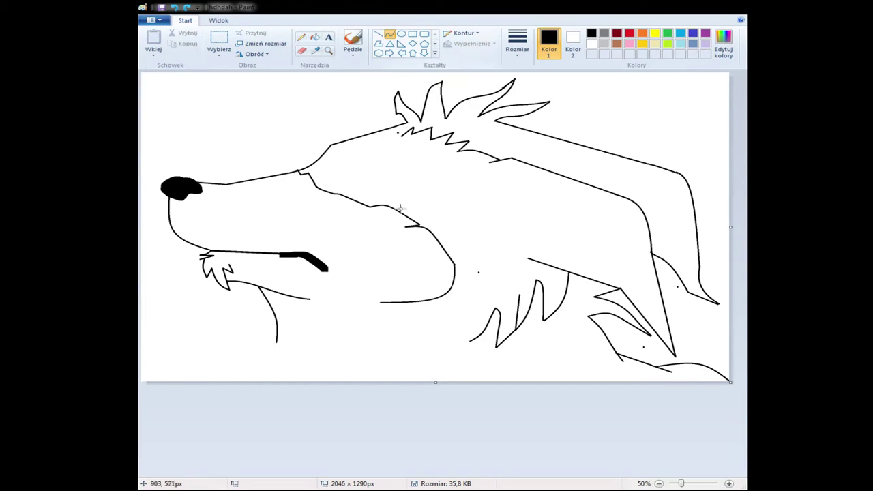
left_click_drag(362, 172, 434, 196)
left_click(404, 180)
left_click(176, 7)
left_click_drag(416, 189, 456, 204)
left_click(469, 188)
left_click(174, 7)
Step: Draw a slanted straight line as the eye's lower edge and adjust its position with a free-form selection
left_click(378, 33)
left_click(219, 40)
mouse_move(369, 168)
left_mouse_down()
mouse_move(415, 187)
mouse_move(419, 209)
mouse_move(377, 172)
left_mouse_up()
left_click(219, 54)
left_click(252, 87)
left_click_drag(394, 185, 366, 181)
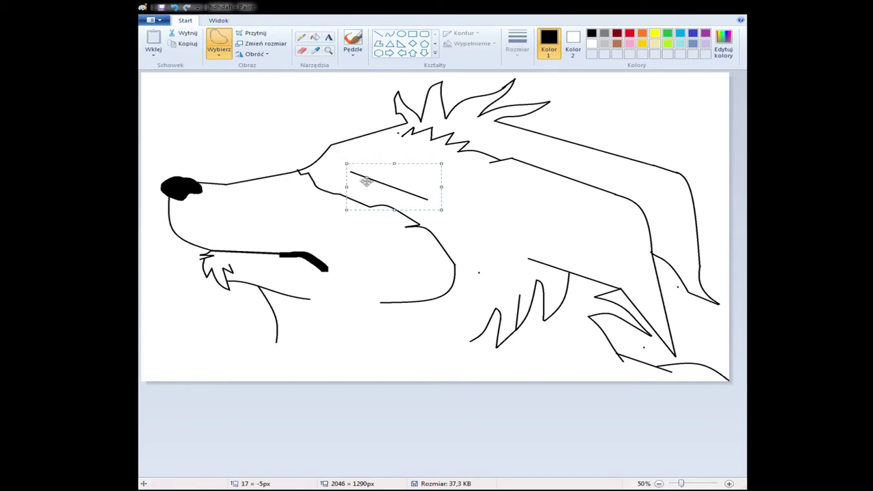
Step: Draw curves that form the rounded rear corner and the upper edge of the eye
left_click(390, 34)
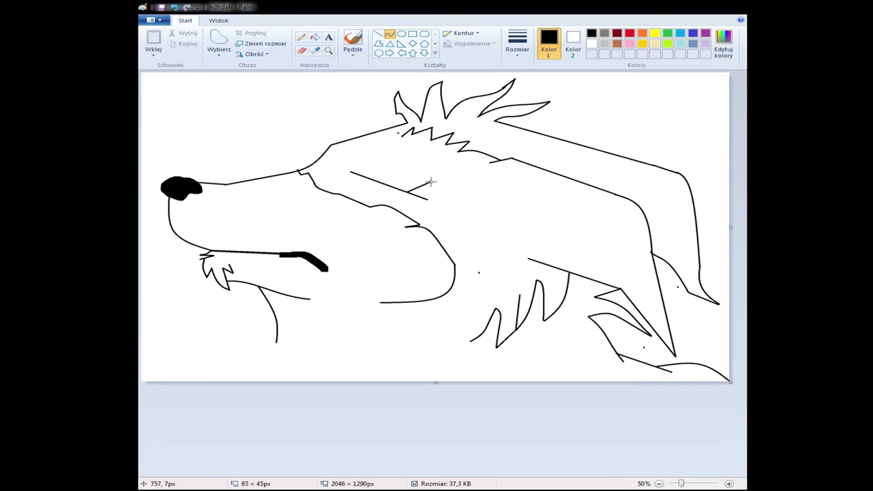
left_click(425, 188)
mouse_move(421, 183)
left_mouse_down()
mouse_move(428, 178)
mouse_move(372, 164)
mouse_move(383, 155)
left_mouse_up()
left_click(425, 188)
left_click(408, 162)
left_click(394, 160)
left_click(446, 177)
Step: Close the front corner of the eye with a short curve and save the drawing
left_click(401, 33)
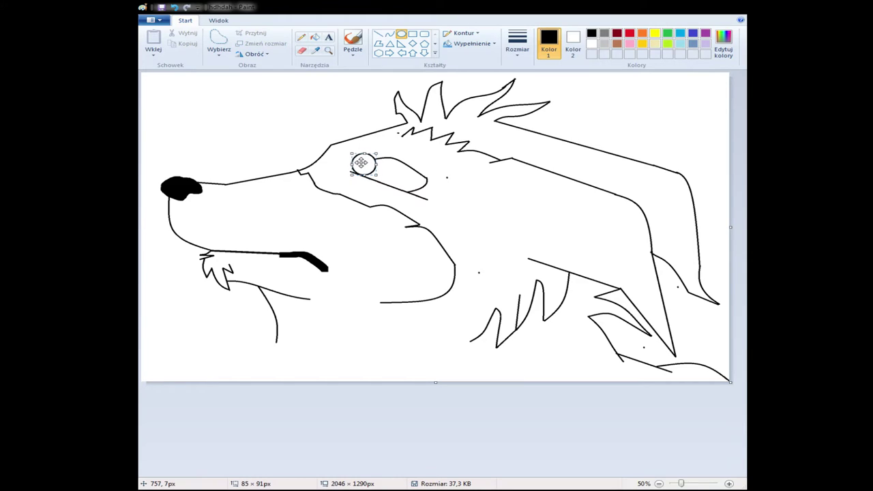
key("ctrl+z")
left_click(389, 33)
left_click(357, 158)
left_click(353, 170)
left_click(163, 8)
Step: Draw a circular iris at the front of the eye and a small highlight circle inside its upper front part
left_click(401, 34)
left_click_drag(360, 174, 379, 156)
left_click_drag(369, 165, 368, 166)
left_click(319, 134)
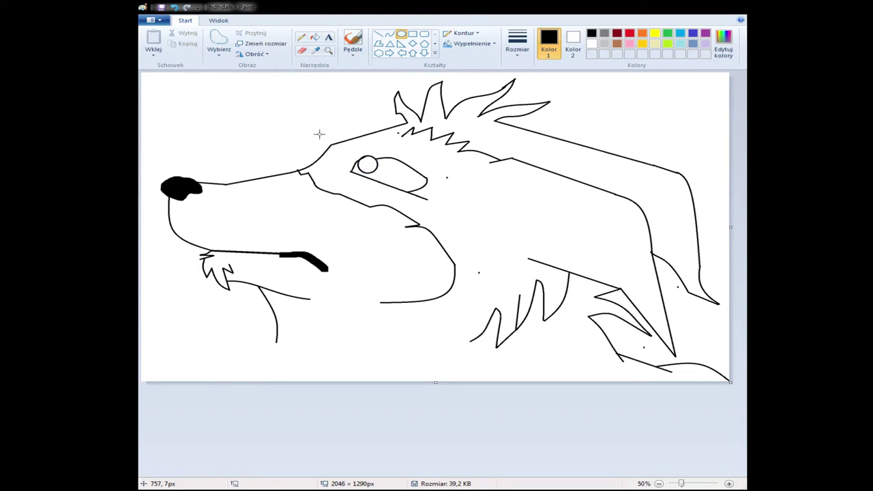
left_click(329, 51)
left_click(368, 165)
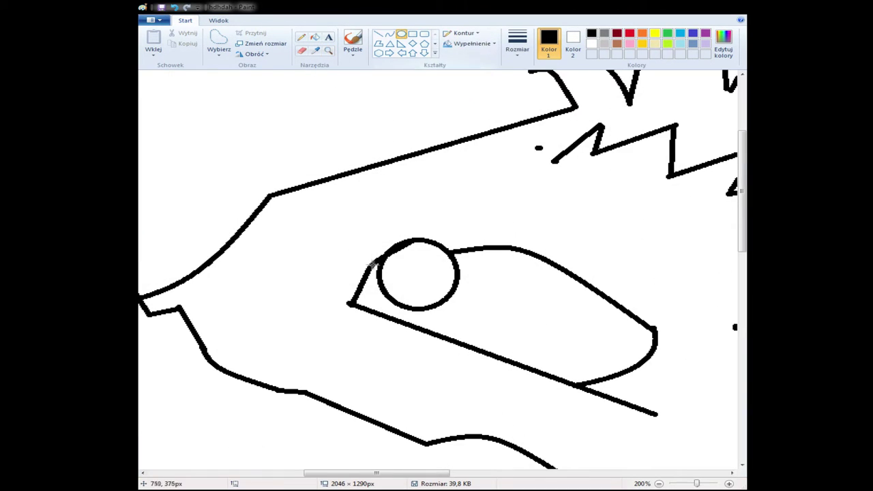
left_click_drag(379, 248, 415, 275)
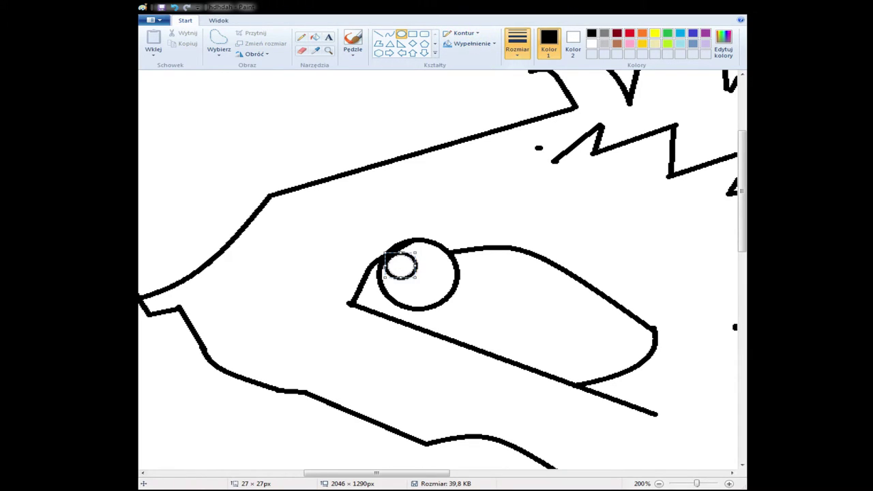
Step: Try a second highlight circle and a light blue iris fill, and undo both
left_click_drag(403, 244, 447, 278)
left_click_drag(425, 259, 450, 276)
left_click(442, 284)
left_click(315, 37)
left_click(681, 34)
left_click(427, 286)
left_click(329, 51)
right_click(339, 121)
right_click(339, 121)
left_click(315, 37)
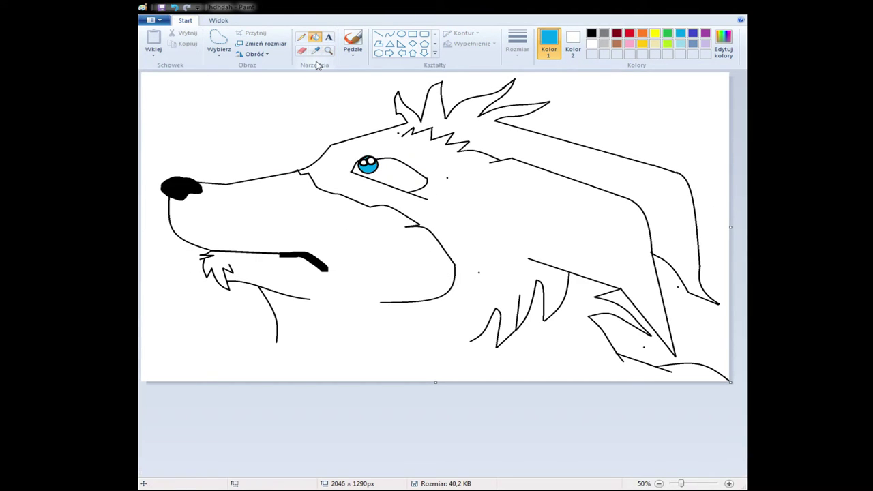
double_click(175, 8)
Step: Draw a larger black-outlined highlight circle in the upper part of the iris, overlapping the small one
left_click(329, 51)
double_click(403, 205)
left_click(346, 217)
left_click(402, 34)
left_click(592, 33)
left_click_drag(339, 195, 404, 253)
left_click_drag(372, 195, 372, 196)
left_click_drag(340, 224, 335, 226)
left_click(361, 284)
Step: Fill the iris with light blue and erase the small circle's outline where it overlaps the larger highlight
left_click(315, 38)
left_click(681, 33)
left_click(350, 278)
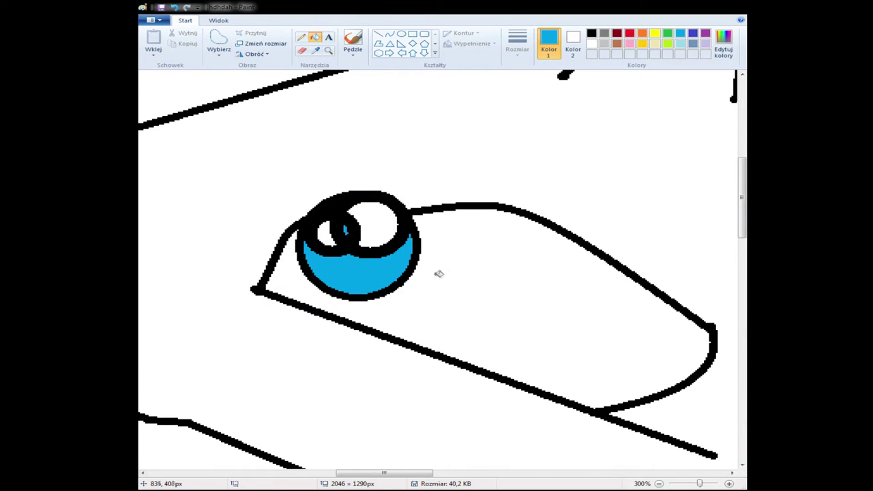
left_click(301, 50)
left_click_drag(345, 232, 363, 226)
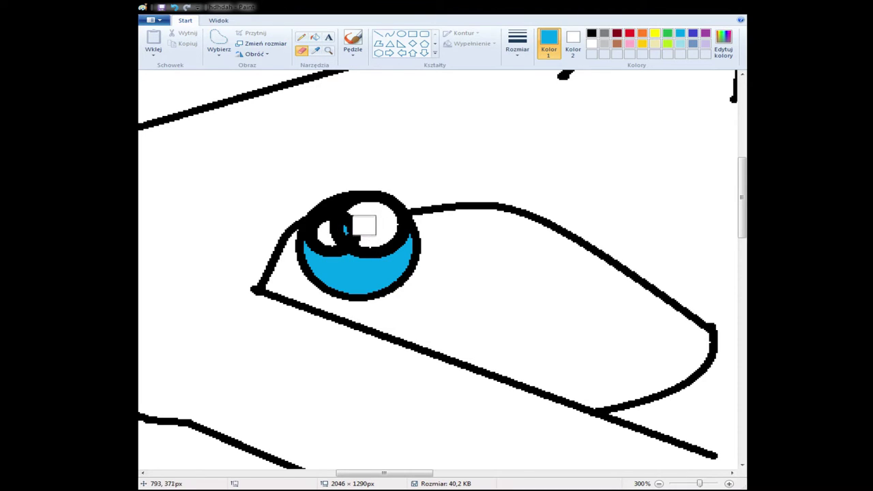
Step: Draw a lightning-bolt marking from above the eye down behind it with straight lines and fill it with black
scroll(363, 232, "down", 4)
left_click(378, 33)
left_click(591, 33)
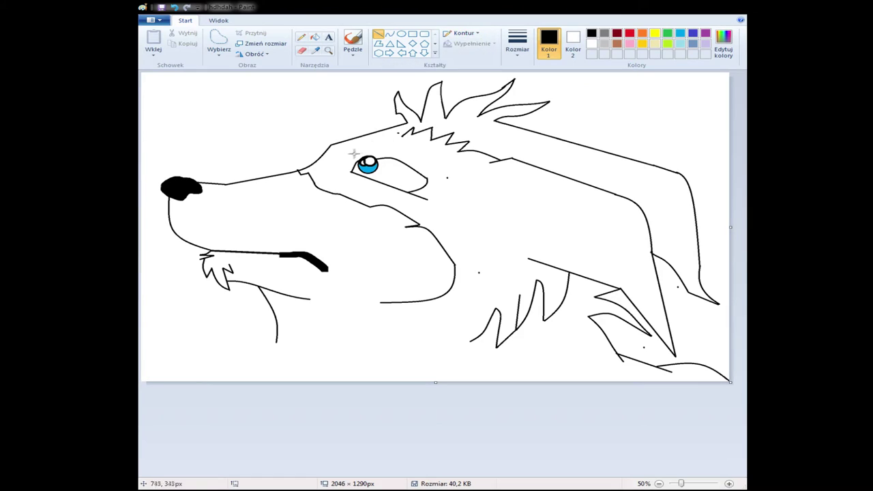
mouse_move(352, 145)
left_mouse_down()
mouse_move(374, 159)
mouse_move(445, 153)
mouse_move(409, 158)
mouse_move(433, 158)
mouse_move(404, 179)
mouse_move(454, 178)
mouse_move(438, 215)
mouse_move(468, 200)
mouse_move(502, 159)
mouse_move(492, 167)
mouse_move(442, 165)
mouse_move(352, 145)
left_mouse_up()
key("ctrl+z")
left_click(433, 179)
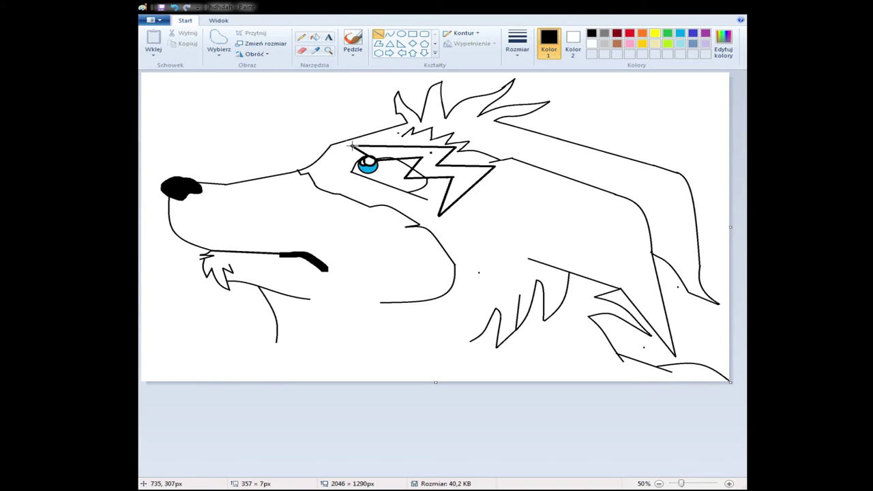
left_click(316, 41)
left_click(440, 156)
left_click(417, 173)
Step: Set the secondary colour to black and touch up the bolt's lower edge above the eye with the Eraser
left_click(315, 50)
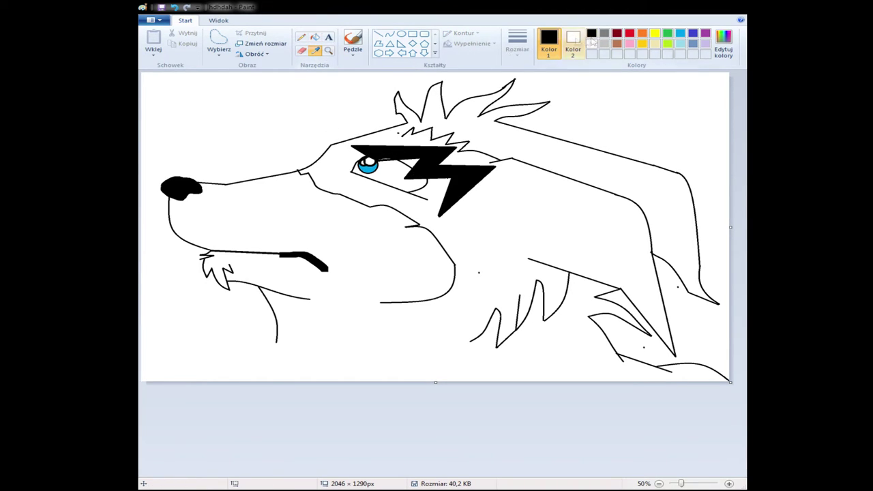
left_click(573, 45)
left_click(593, 37)
left_click(328, 50)
left_click(406, 140)
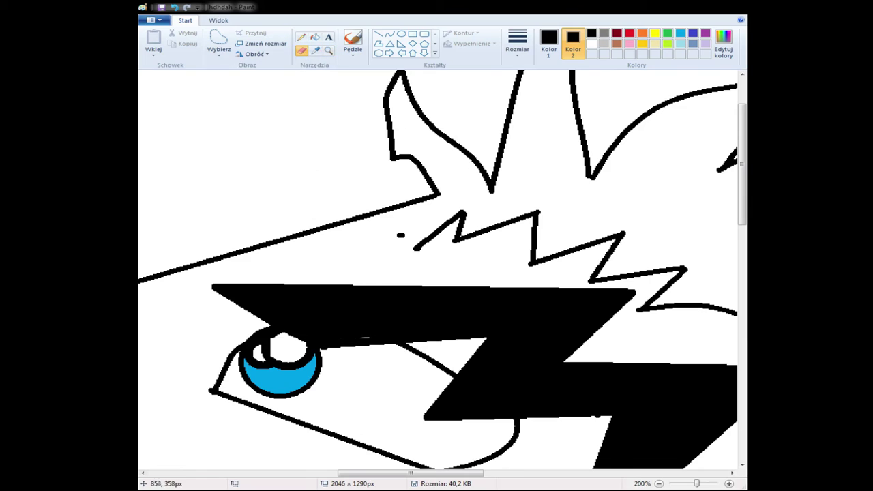
right_click(307, 139)
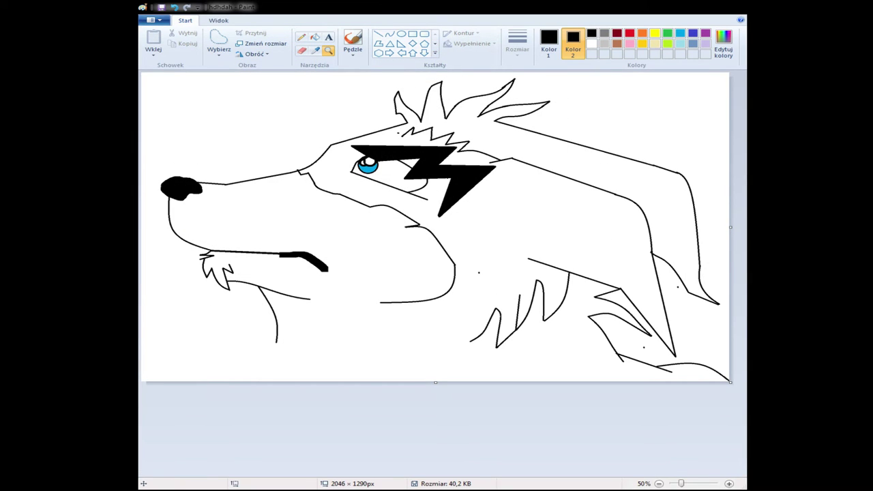
Step: Extend the front of the neck down to the canvas edge with zigzag fur lines
left_click(378, 33)
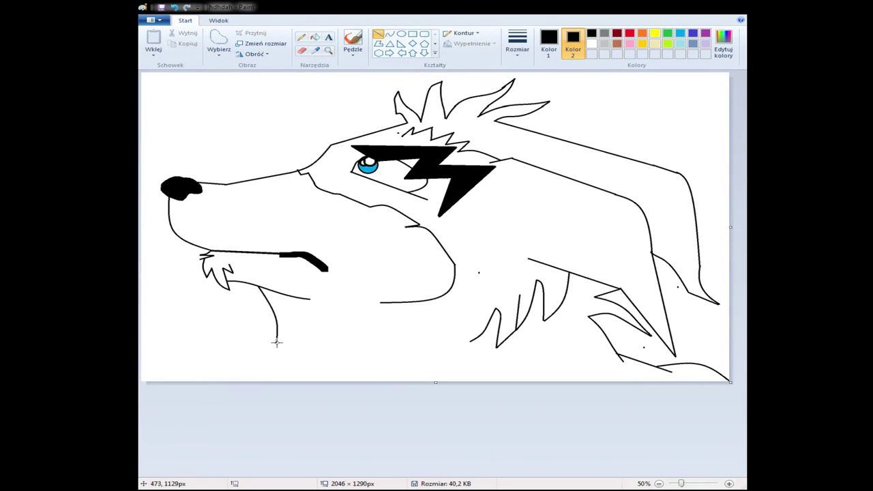
left_click_drag(291, 336, 294, 387)
left_click(345, 353)
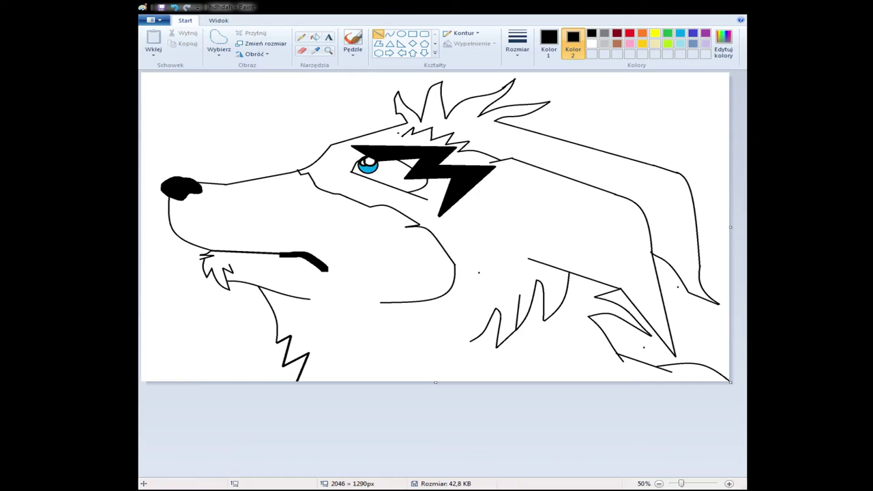
Step: Draw the rear neck edge below the cheek with a curve and zigzag fur lines down to the canvas edge
left_click(391, 34)
mouse_move(406, 302)
left_mouse_down()
mouse_move(427, 339)
mouse_move(405, 326)
mouse_move(395, 333)
mouse_move(418, 362)
mouse_move(394, 352)
mouse_move(404, 381)
left_mouse_up()
left_click(378, 33)
left_click(386, 357)
left_click(380, 328)
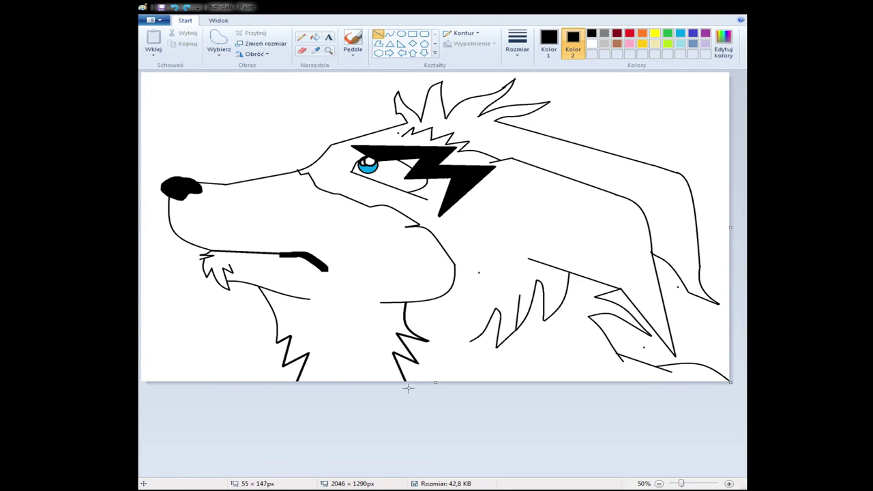
Step: Set the secondary colour to yellow and outline the inner ear with curves, straight edges and jagged fur at its front end
left_click(315, 51)
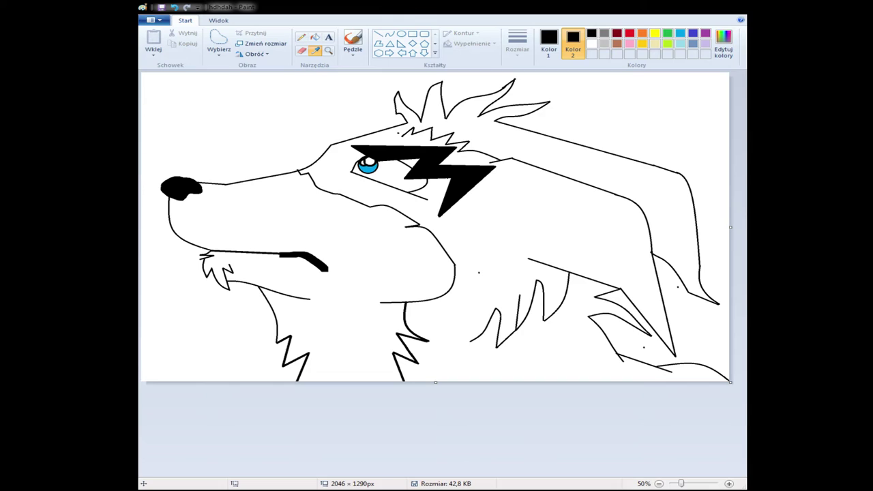
left_click(655, 33)
left_click(378, 34)
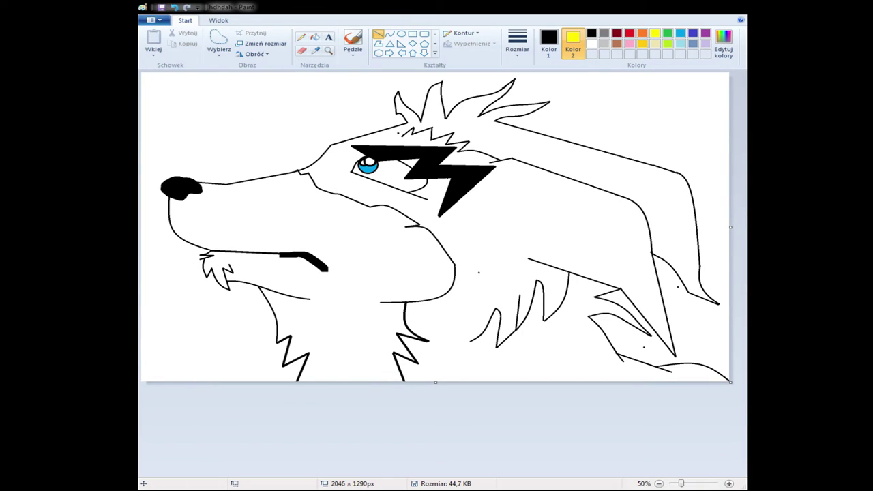
left_click(389, 33)
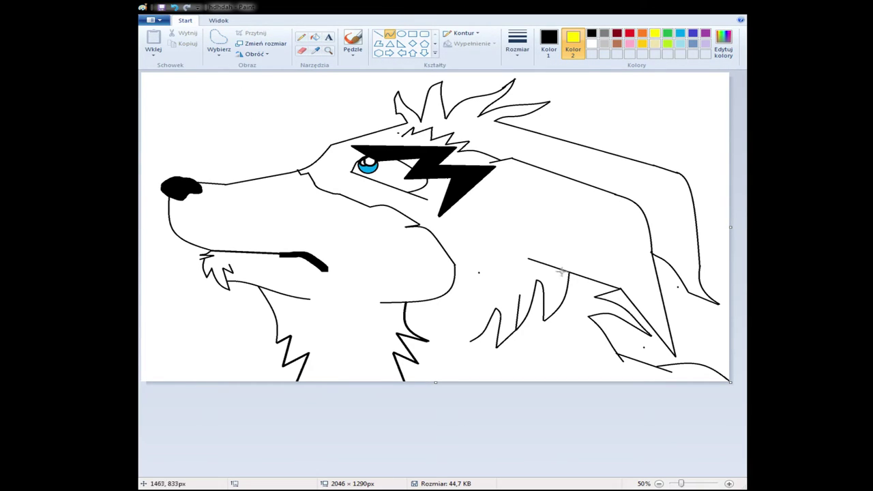
mouse_move(565, 268)
left_mouse_down()
mouse_move(533, 235)
mouse_move(539, 249)
mouse_move(577, 229)
mouse_move(552, 211)
mouse_move(653, 265)
left_mouse_up()
left_click(379, 35)
left_click(388, 34)
left_click(605, 182)
left_click(378, 34)
left_click_drag(655, 329, 649, 259)
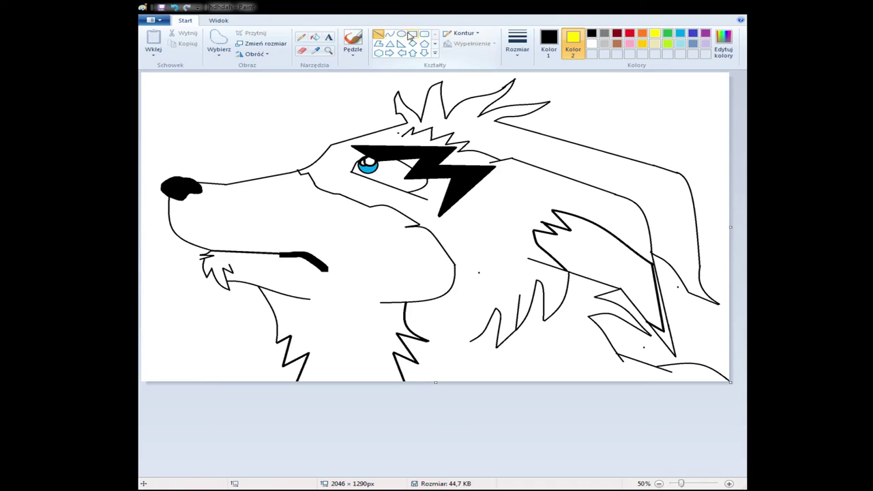
Step: Fill the inner ear with pink
left_click(315, 36)
left_click(594, 263)
key("ctrl+z")
left_click(630, 43)
left_click(600, 271)
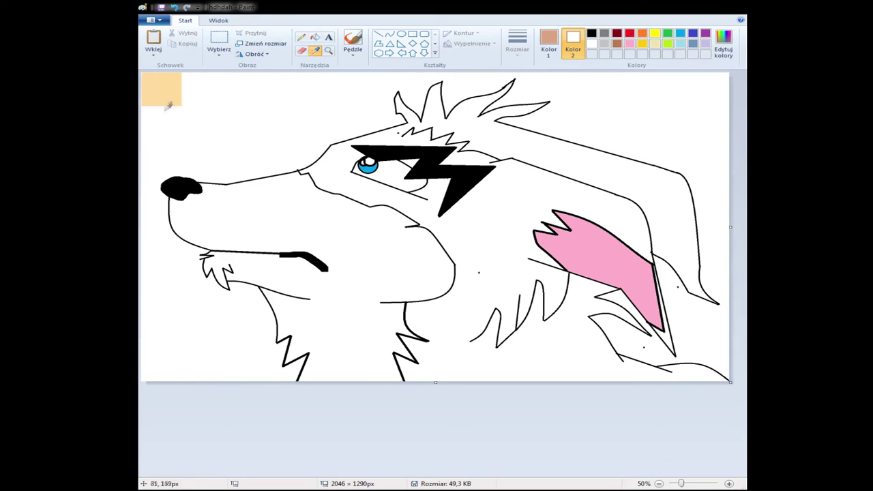
Step: Fill the muzzle and neck with the beige sampled from the colour swatch, and the rest of the head with red
left_click(167, 104)
left_click(368, 343)
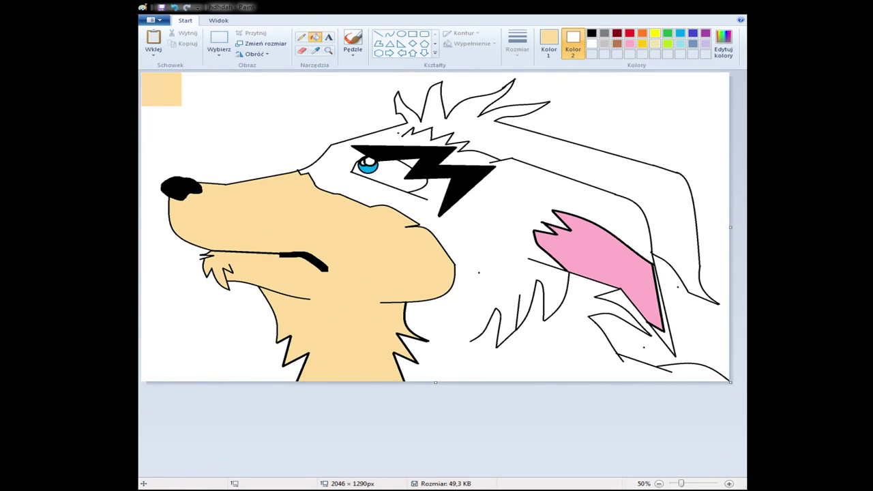
left_click(629, 34)
left_click(364, 189)
left_click(174, 7)
left_click(549, 42)
left_click(630, 33)
left_click(480, 233)
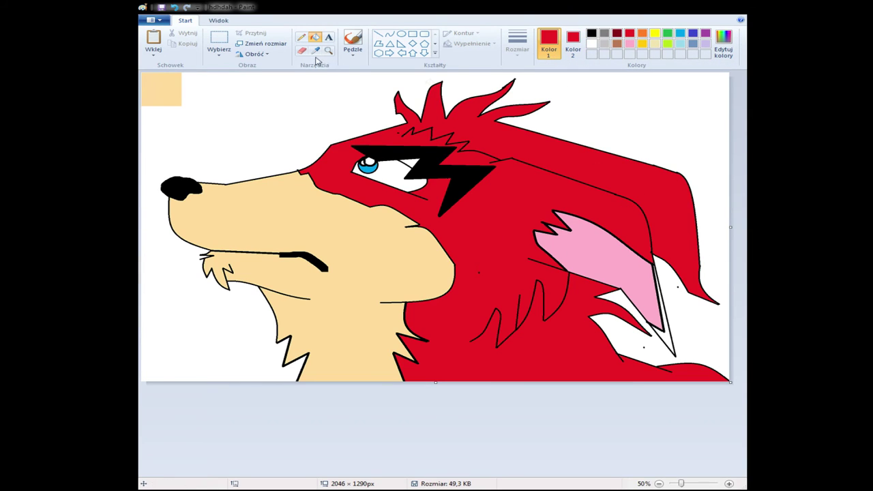
Step: Set the secondary colour to white and delete the beige swatch from the canvas corner
left_click(219, 44)
left_click_drag(141, 73, 216, 127)
key("Delete")
left_click(592, 43)
left_click(577, 39)
left_click(591, 44)
key("Delete")
Step: Fill the remaining white gaps above the eye and along the ear's tip with red, and save the drawing
left_click(549, 42)
left_click(629, 32)
left_click(408, 162)
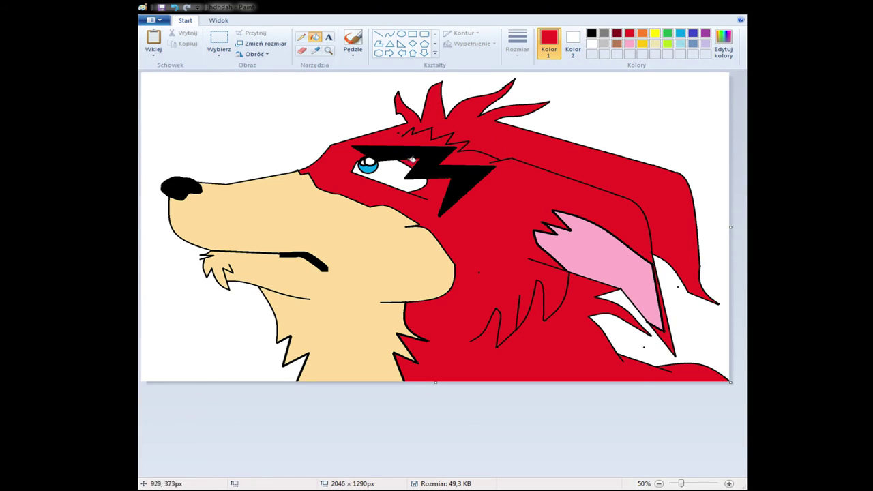
left_click(162, 7)
left_click(328, 50)
right_click(445, 236)
left_click_drag(437, 228, 436, 227)
left_click(175, 7)
left_click(321, 173)
left_click(316, 37)
left_click(219, 42)
left_click_drag(149, 76, 737, 387)
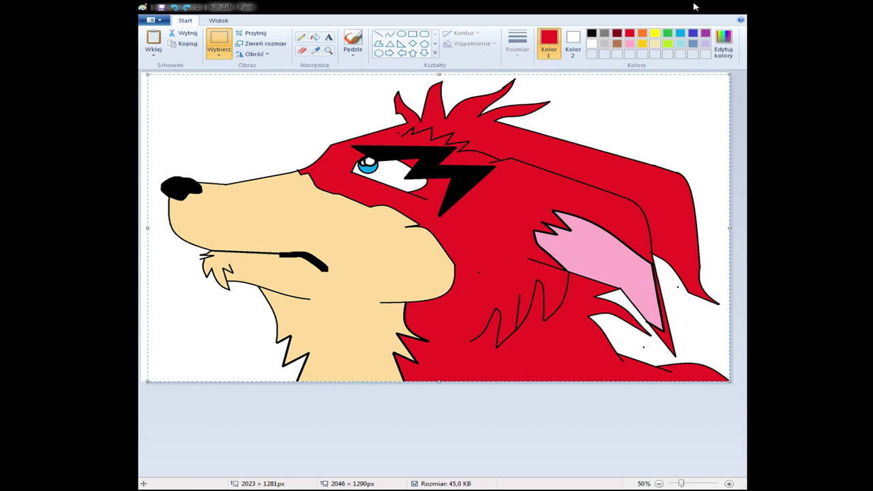
left_click(695, 5)
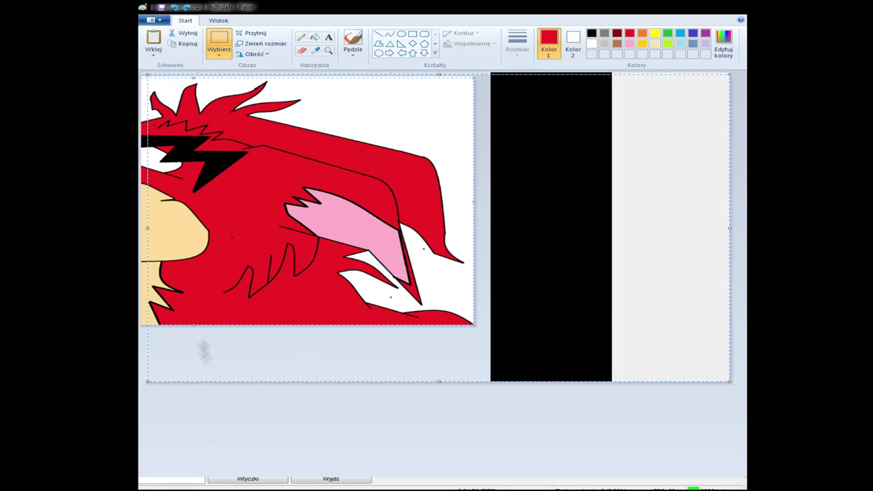
key("ctrl+z")
Step: Add the black caption "Pomidor The Bandicoot ;)" in the upper-left corner of the drawing and save it
left_click(329, 37)
left_click(592, 32)
left_click(151, 88)
type("Pomidor B The Bandicoot ;)")
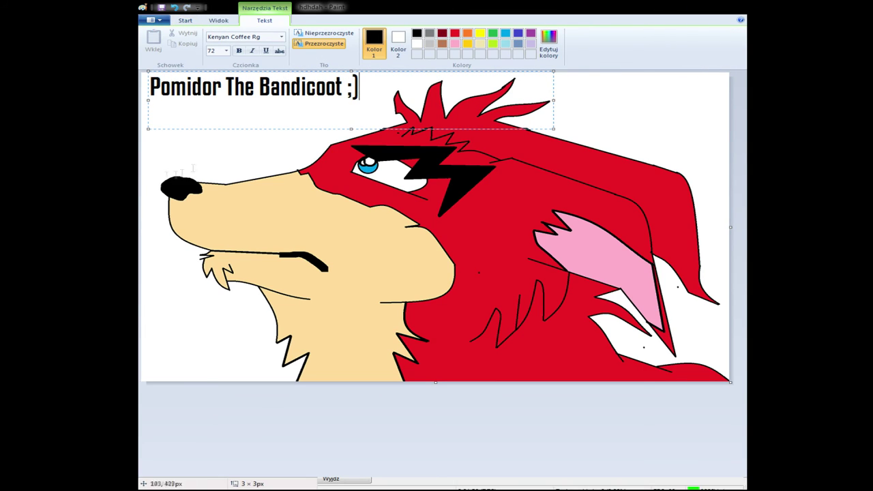
left_click(142, 183)
key("ctrl+s")
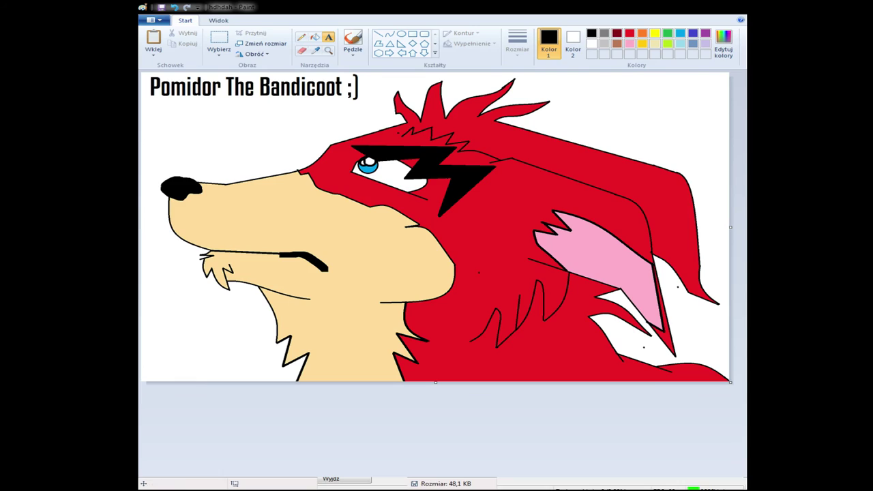